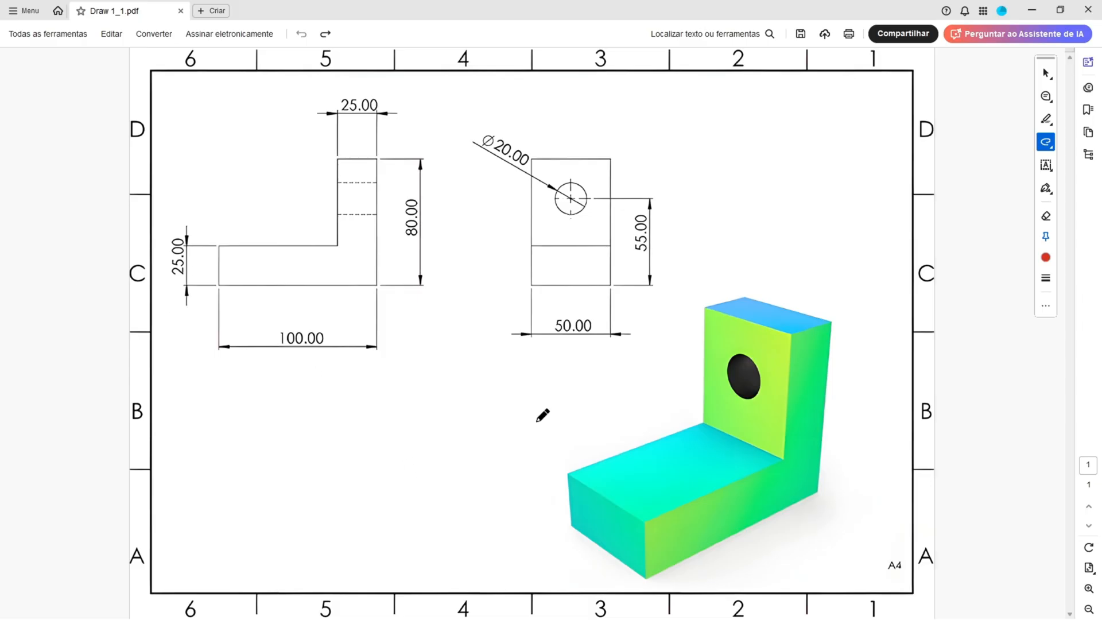
Draw freehand red arrows pointing at the rendered 3D part and at the L-shaped side view.
mouse_move(535, 403)
left_mouse_down()
mouse_move(633, 402)
mouse_move(631, 411)
left_mouse_up()
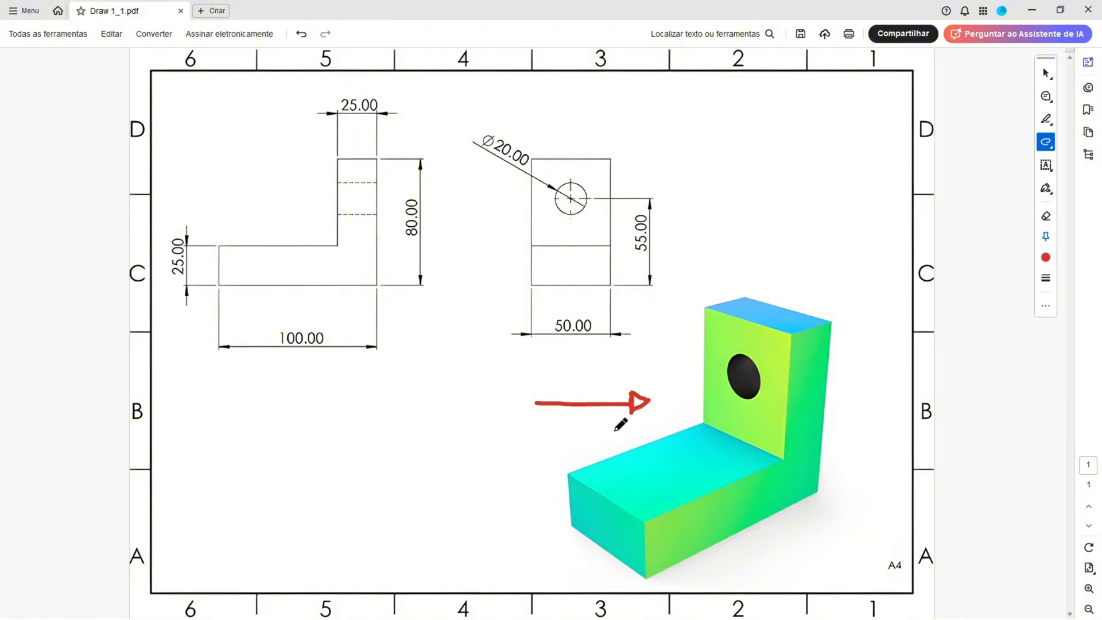
mouse_move(253, 161)
left_mouse_down()
mouse_move(285, 194)
mouse_move(298, 192)
left_mouse_up()
Mark up the L-shaped view's right and top edges in red and box their 80.00 and 25.00 dimensions.
scroll(198, 172, "up", 2, "ctrl")
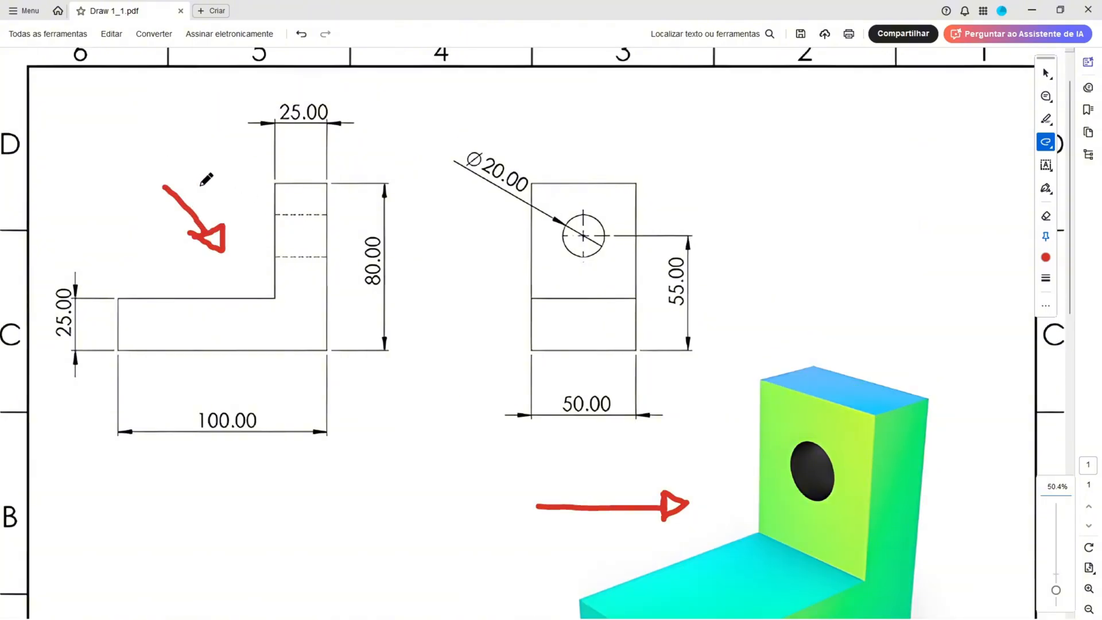
left_click(326, 349)
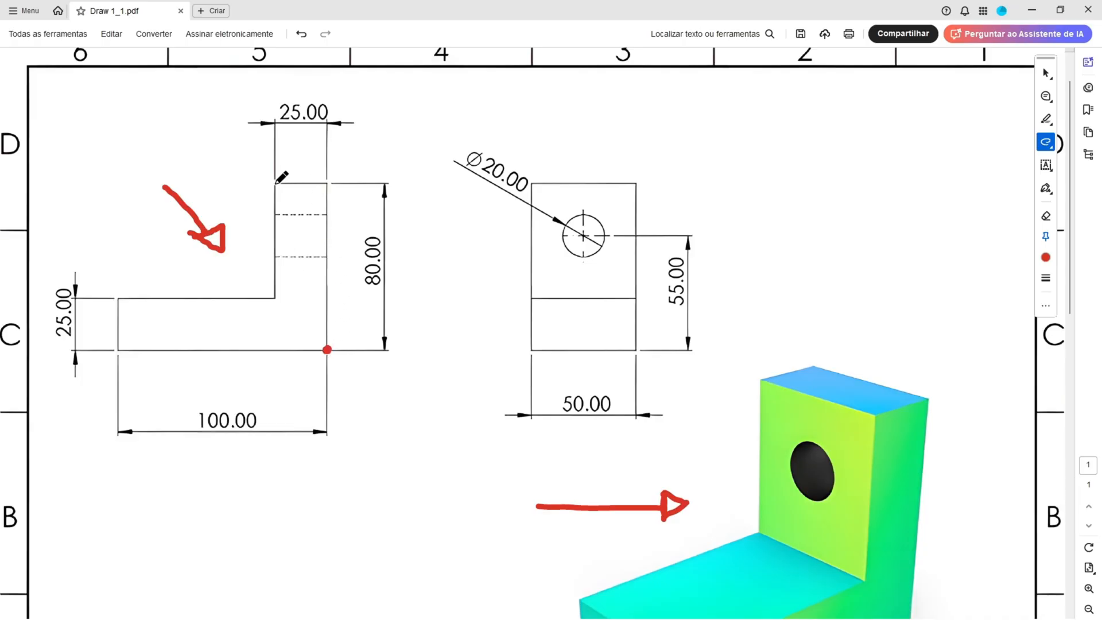
mouse_move(275, 183)
left_mouse_down()
mouse_move(337, 184)
mouse_move(327, 350)
left_mouse_up()
left_click_drag(317, 296, 344, 289)
mouse_move(360, 234)
left_mouse_down()
mouse_move(355, 270)
mouse_move(393, 274)
mouse_move(358, 232)
left_mouse_up()
left_click_drag(294, 167, 300, 193)
mouse_move(273, 97)
left_mouse_down()
mouse_move(274, 131)
mouse_move(334, 122)
mouse_move(283, 96)
left_mouse_up()
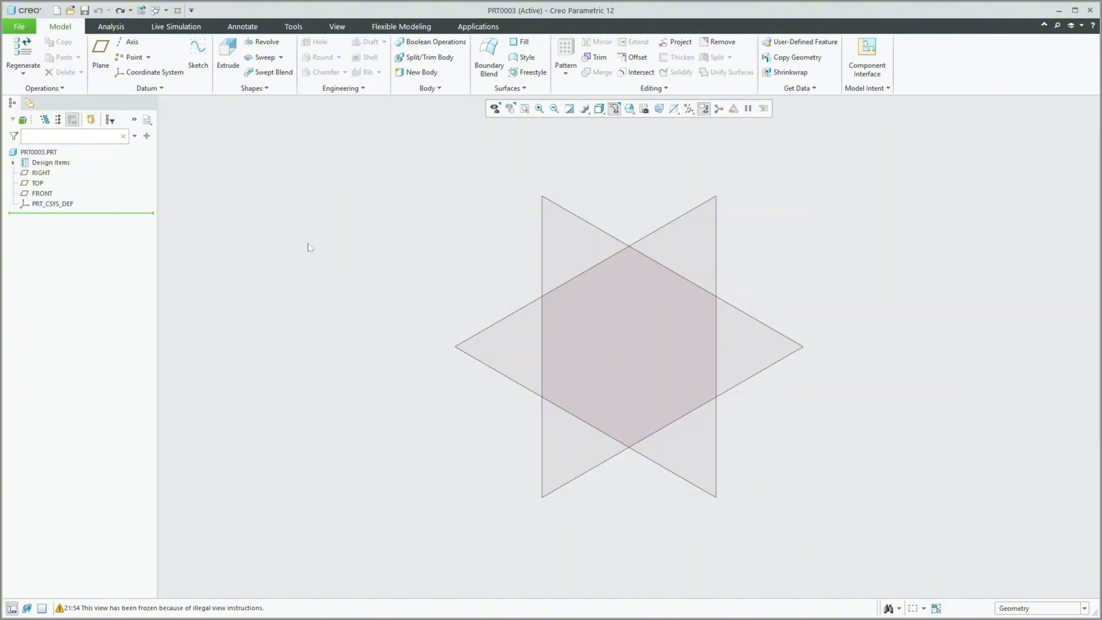
Switch to Creo Parametric, start a sketch on the RIGHT datum plane with TOP as reference, and orient it to 2D.
left_click(198, 54)
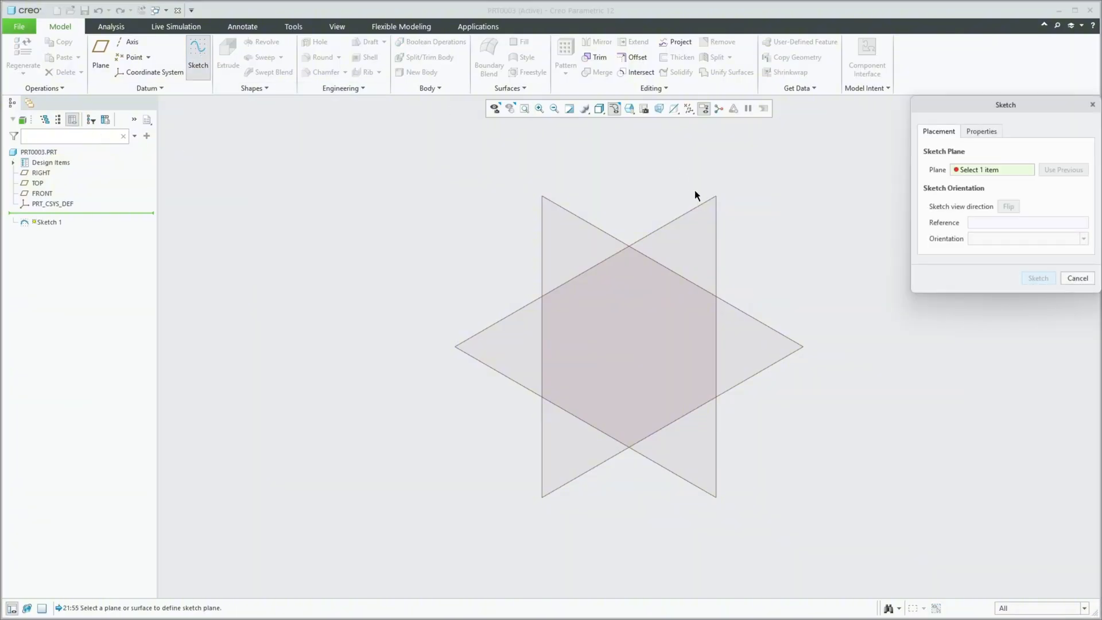
left_click(699, 208)
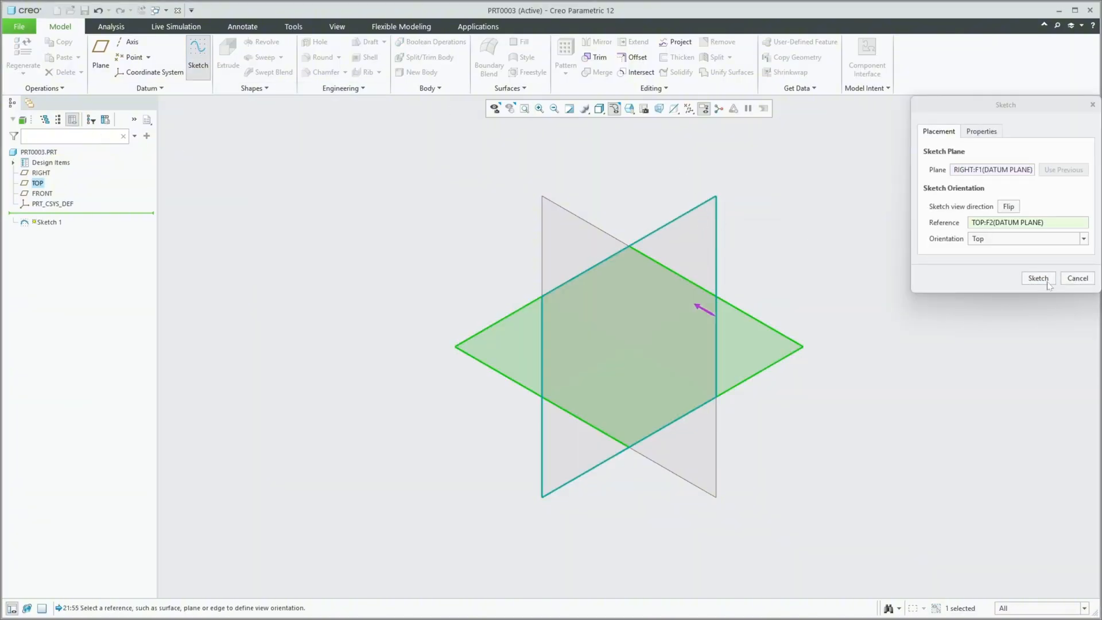
left_click(1037, 278)
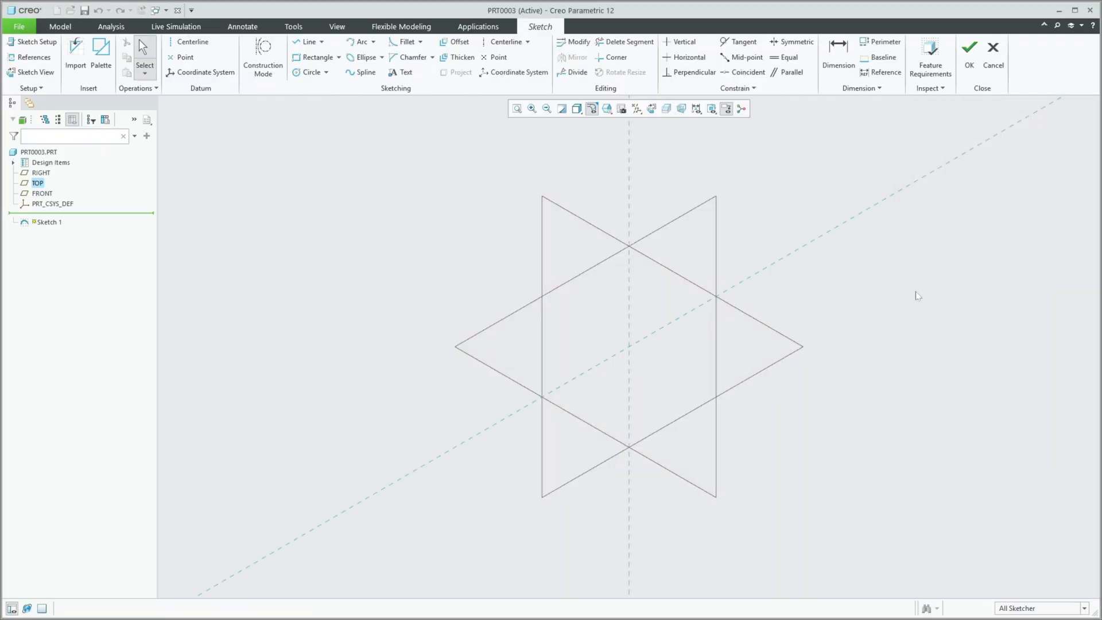
left_click(652, 109)
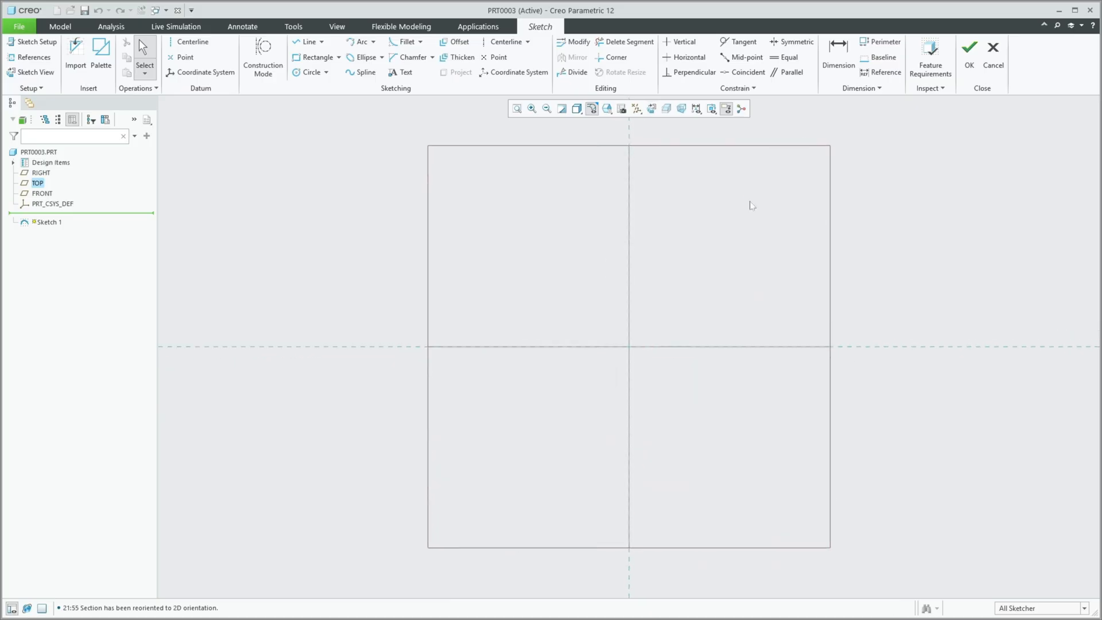
Sketch a vertical line about 203 up from the origin and a horizontal line about 94 leftward from its top, moving both dimensions clear.
left_click(306, 42)
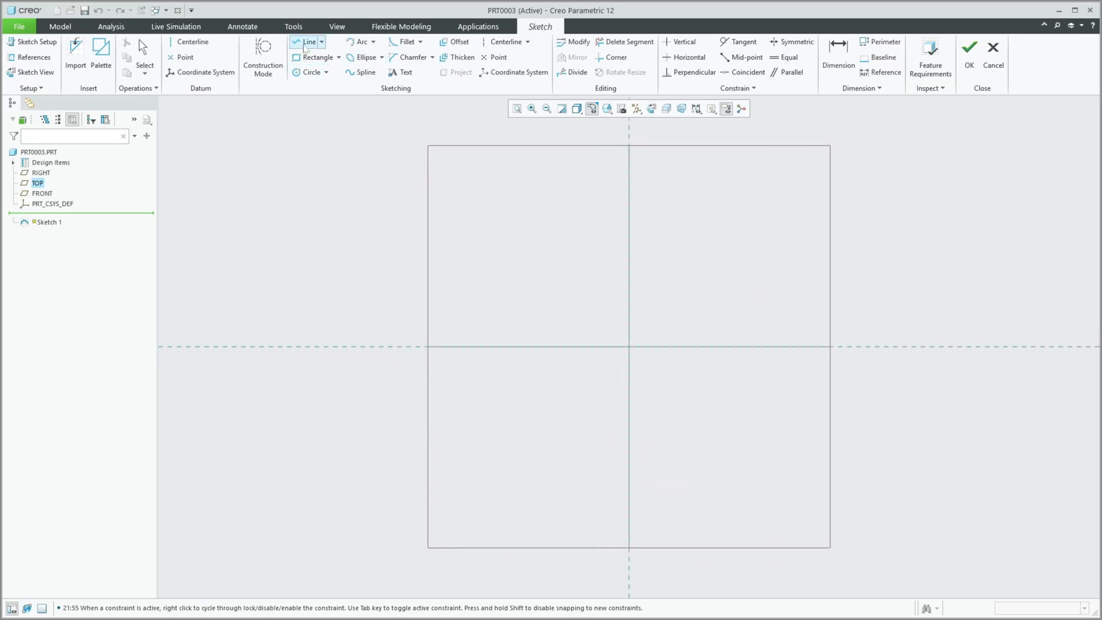
left_click(629, 346)
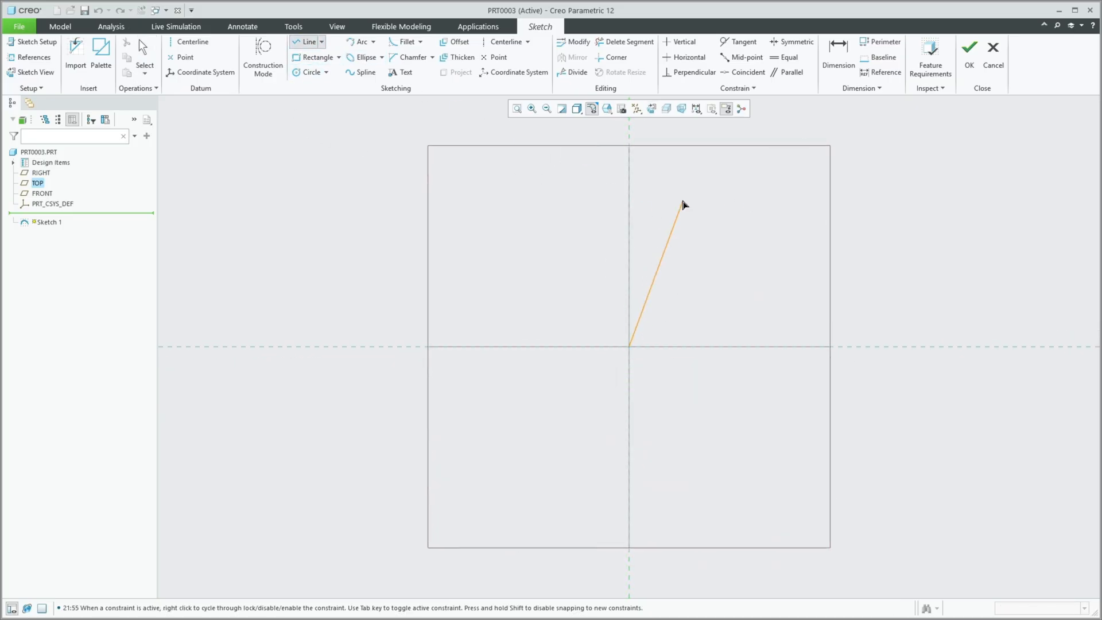
left_click(629, 185)
left_click(554, 185)
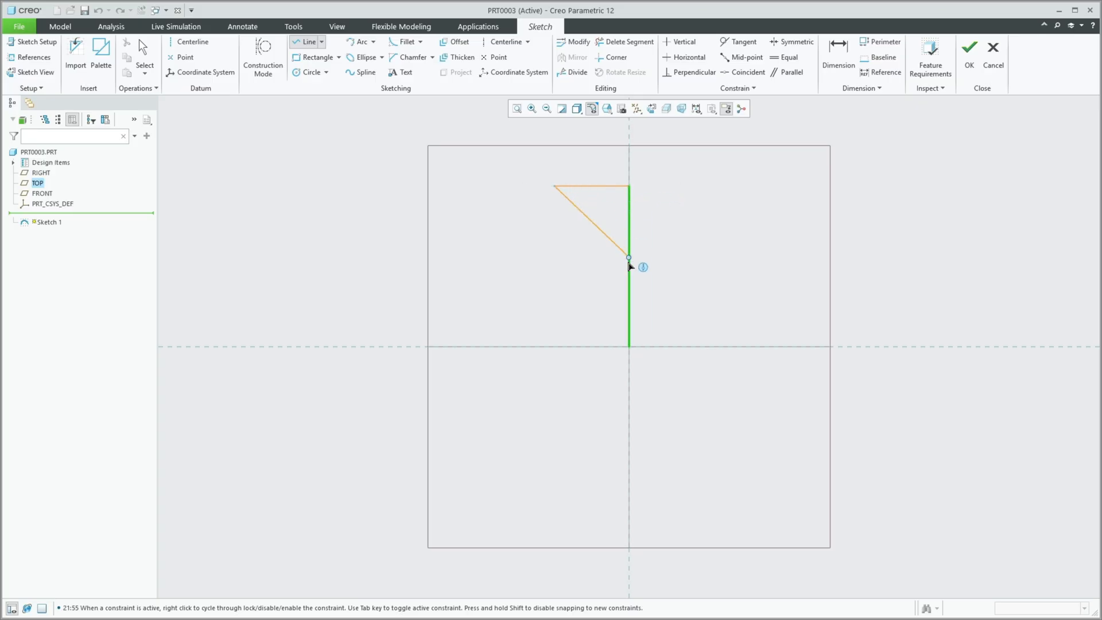
middle_click(561, 268)
middle_click(579, 246)
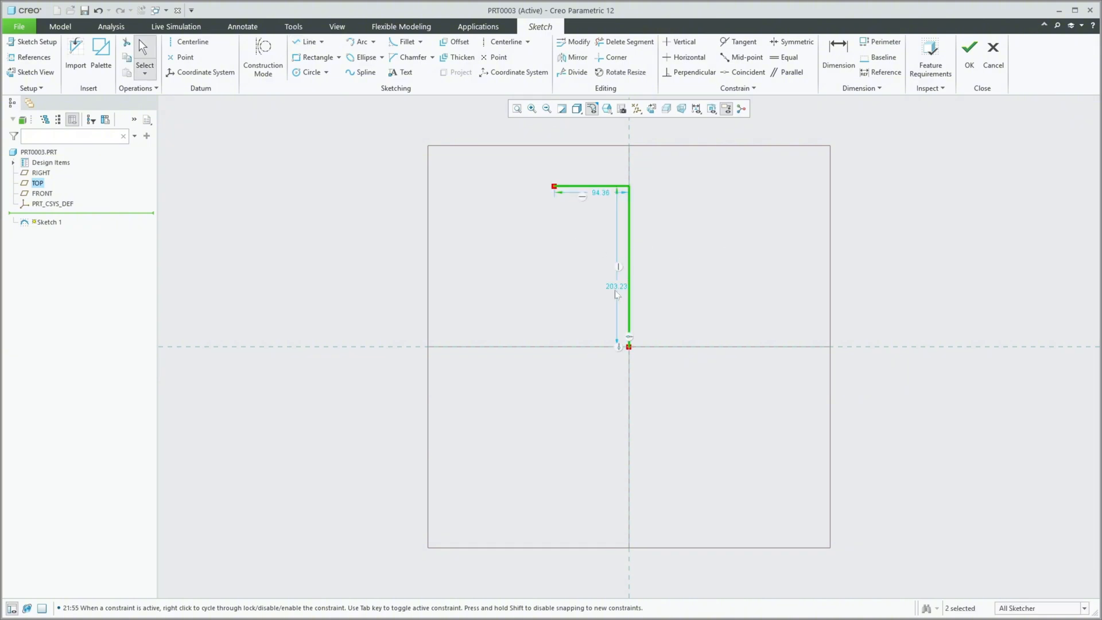
left_click_drag(640, 288, 683, 276)
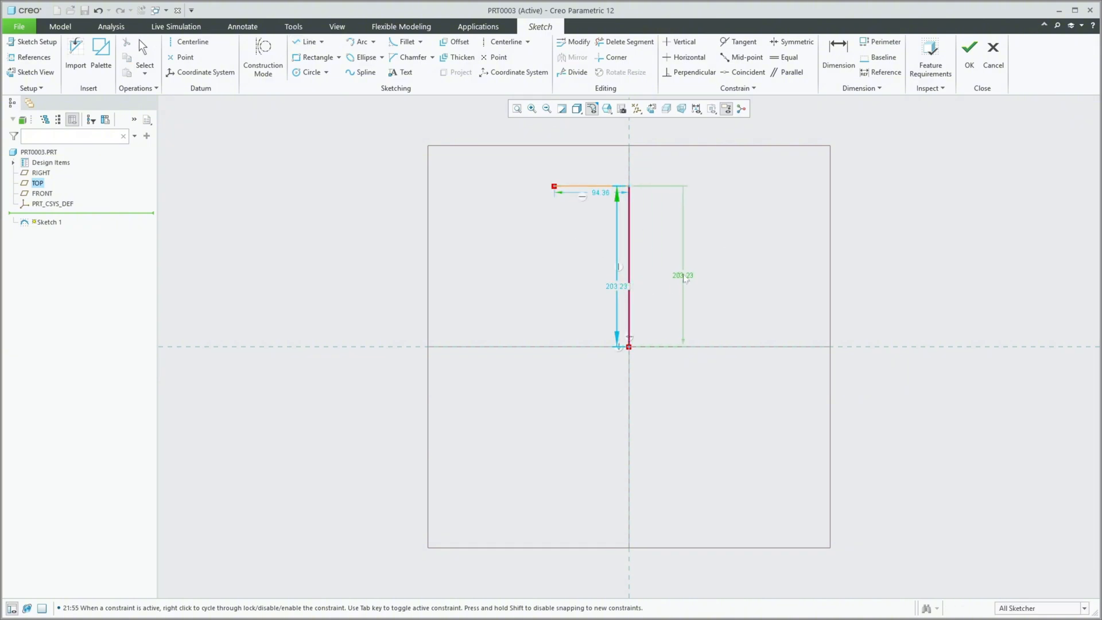
left_click_drag(600, 192, 591, 155)
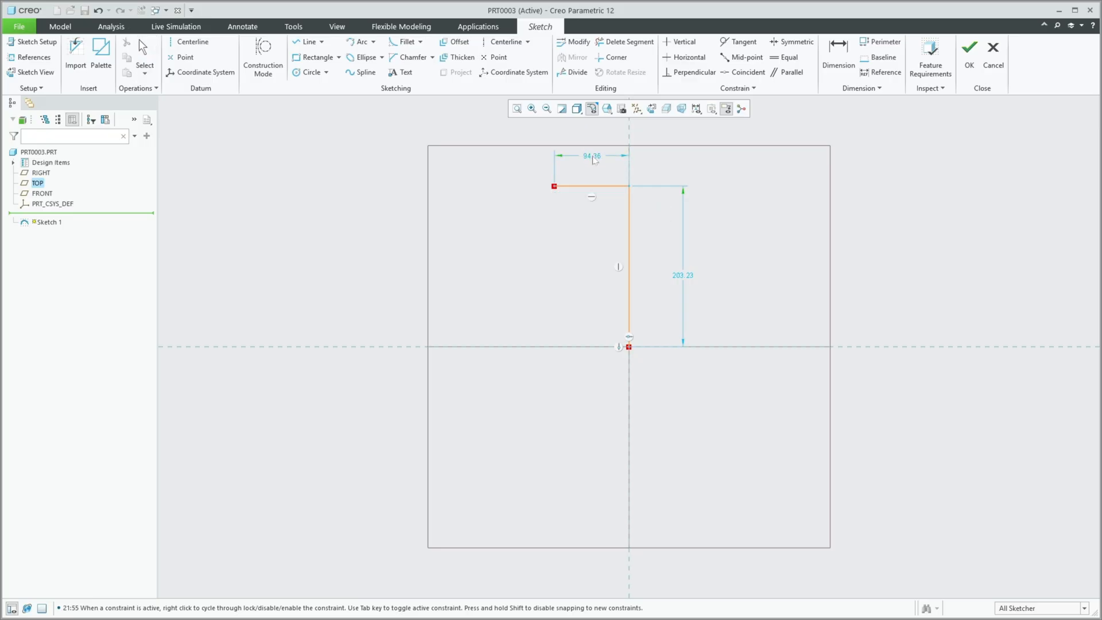
Set the vertical line's length to 80 and the horizontal top line's length to 25.
double_click(682, 276)
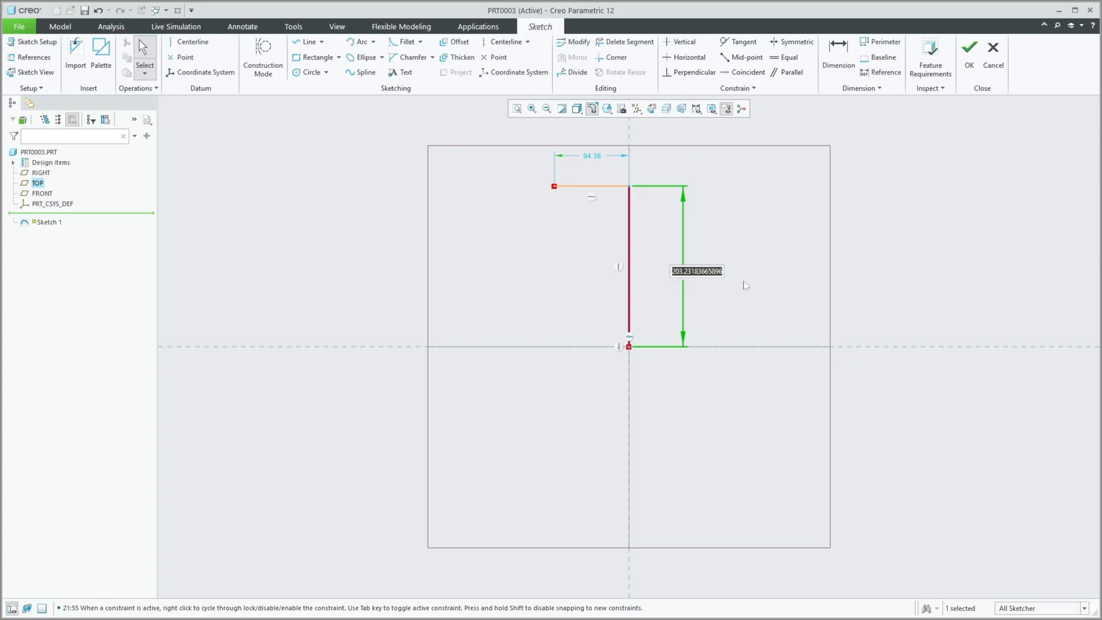
type("80")
key("Return")
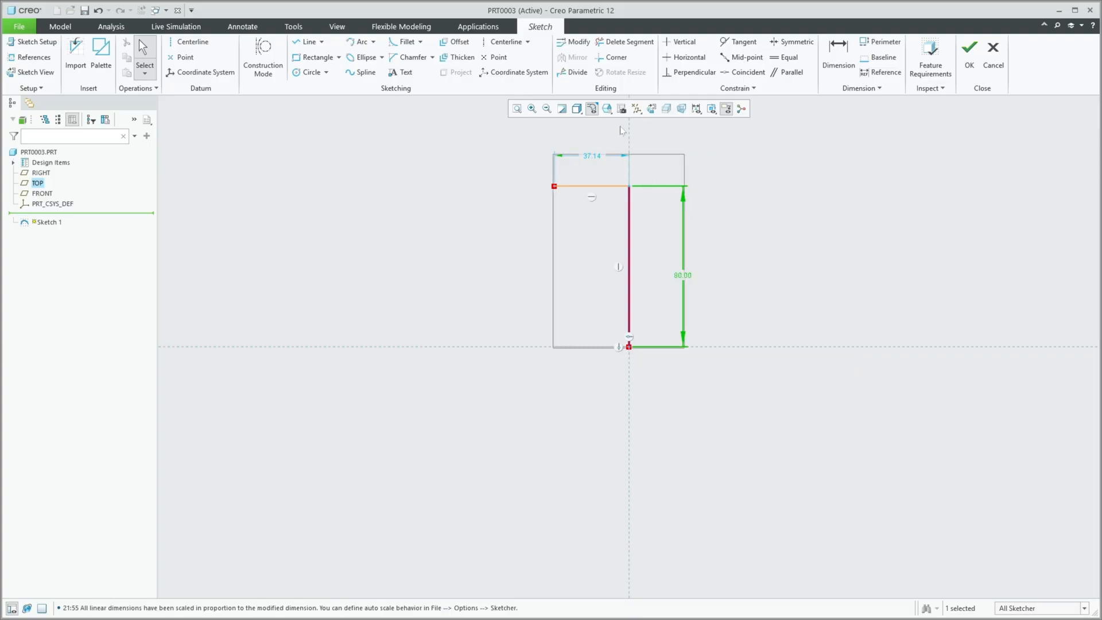
double_click(591, 157)
type("25")
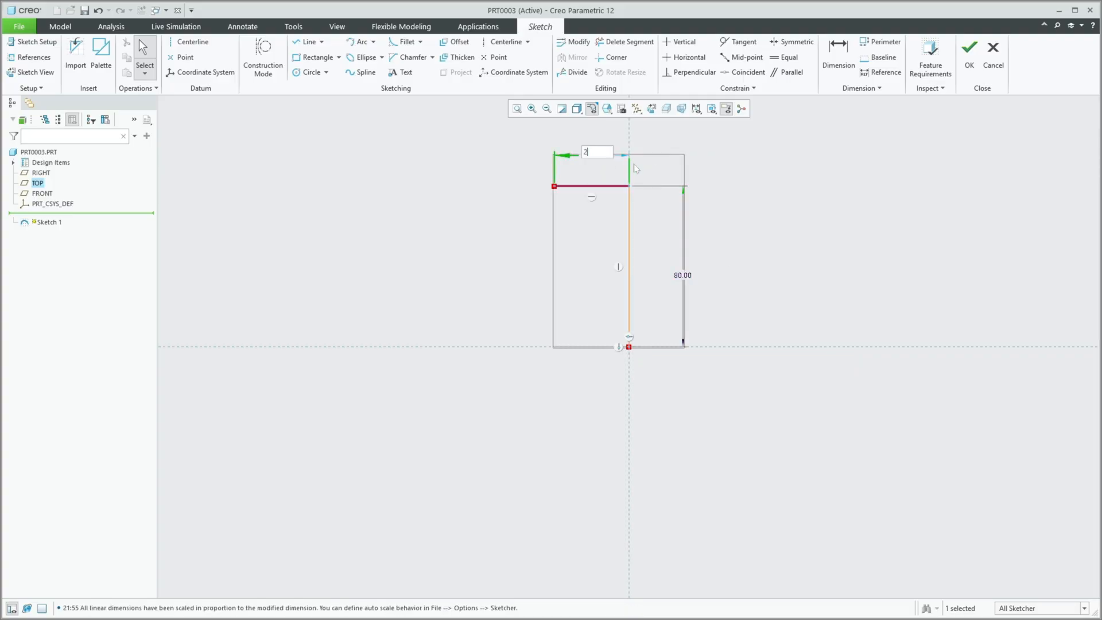
key("Return")
left_click(817, 194)
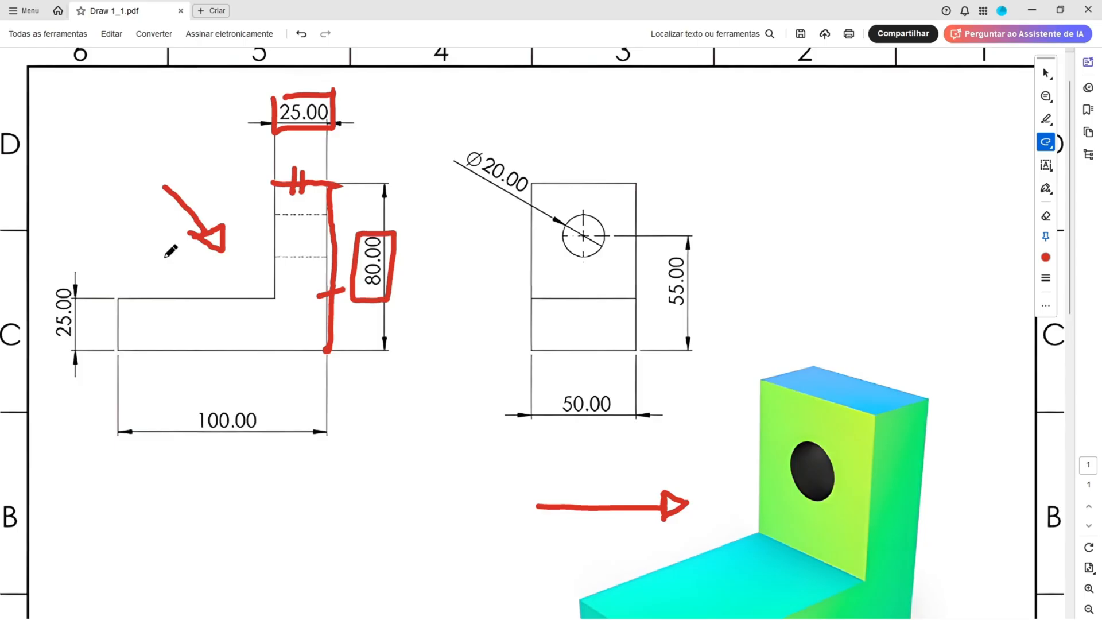
In the PDF drawing, trace the rest of the L-shaped outline in red and box its 100.00 length and left 25.00 height dimensions.
mouse_move(274, 183)
left_mouse_down()
mouse_move(274, 298)
mouse_move(148, 299)
mouse_move(118, 312)
mouse_move(123, 345)
mouse_move(330, 348)
left_mouse_up()
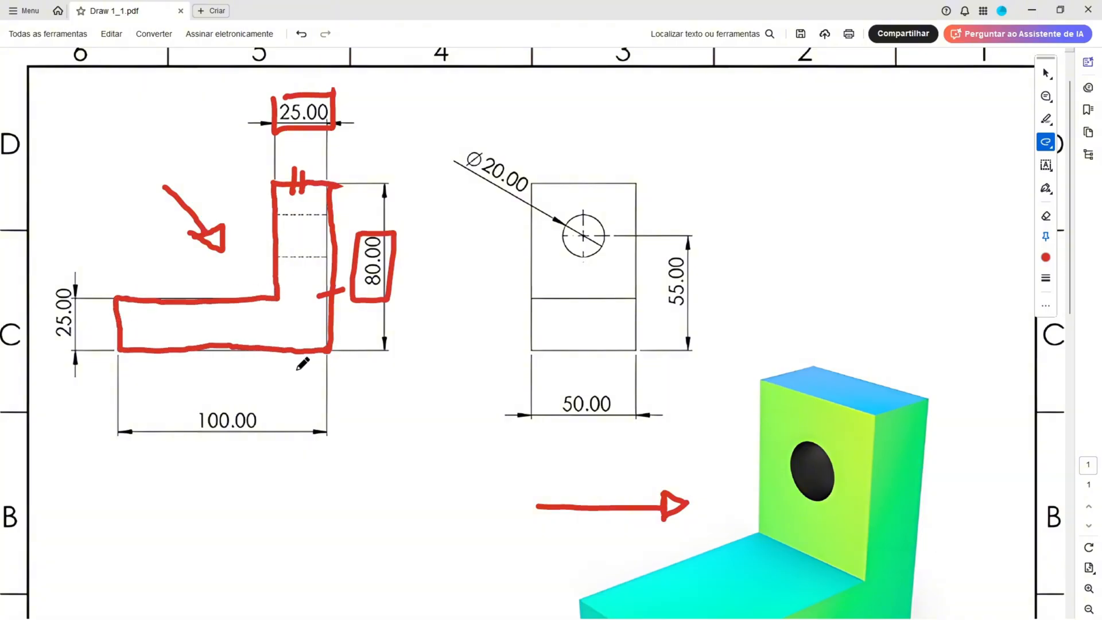
left_click_drag(211, 331, 212, 355)
mouse_move(185, 401)
left_mouse_down()
mouse_move(185, 439)
mouse_move(278, 426)
mouse_move(191, 394)
left_mouse_up()
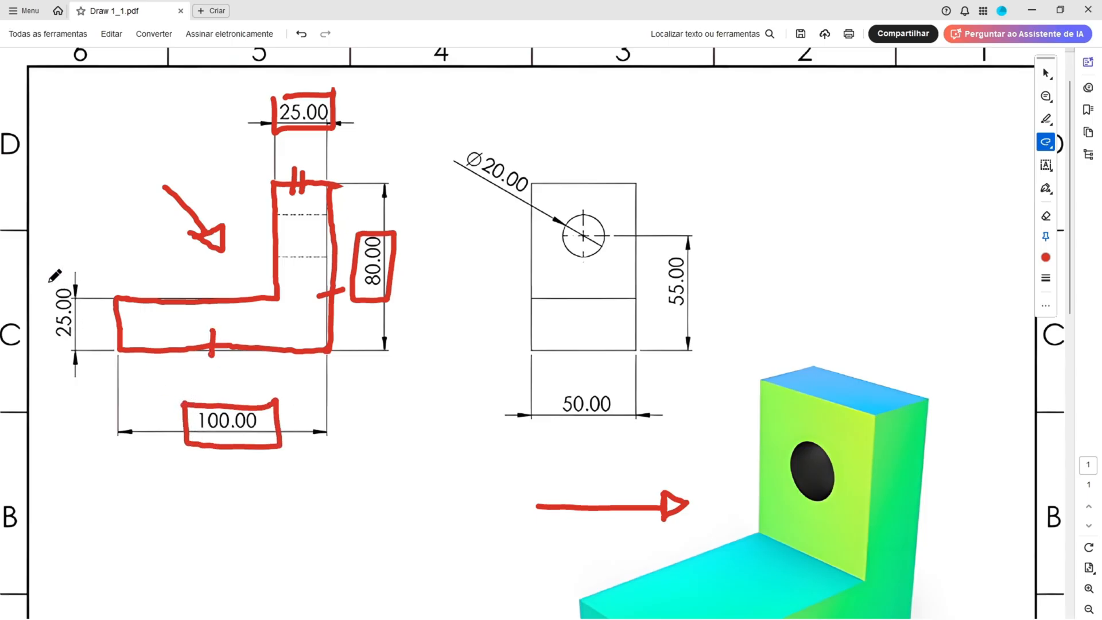
mouse_move(54, 277)
left_mouse_down()
mouse_move(55, 346)
mouse_move(87, 295)
mouse_move(35, 286)
left_mouse_up()
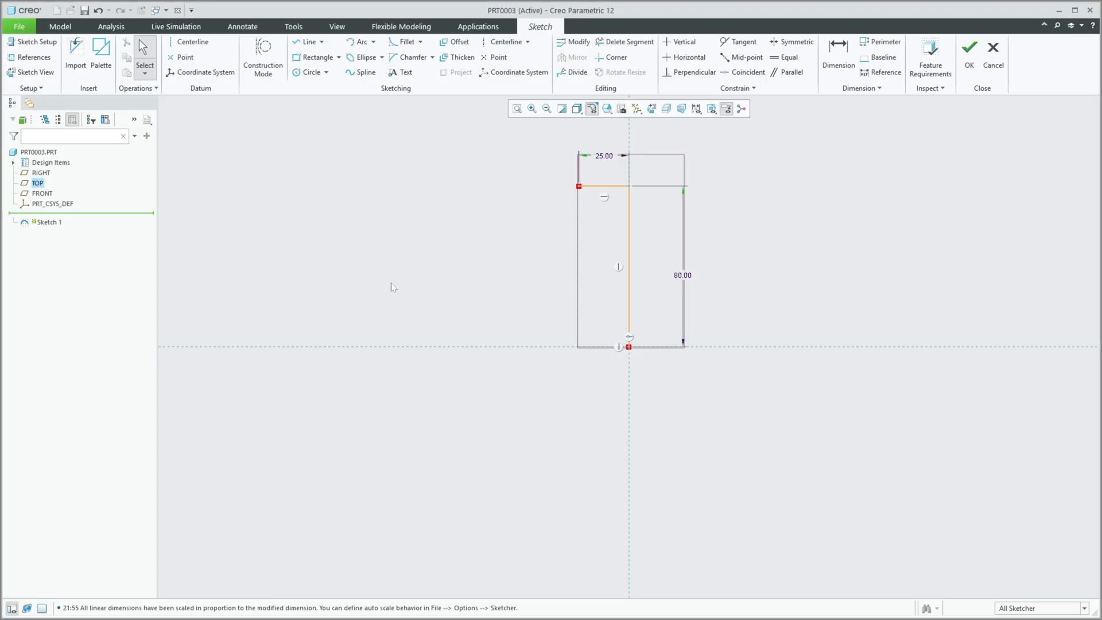
Back in Creo Parametric, close the L profile with lines about 46 down, about 60 left, down to the horizontal reference, and back to the origin.
left_click(299, 44)
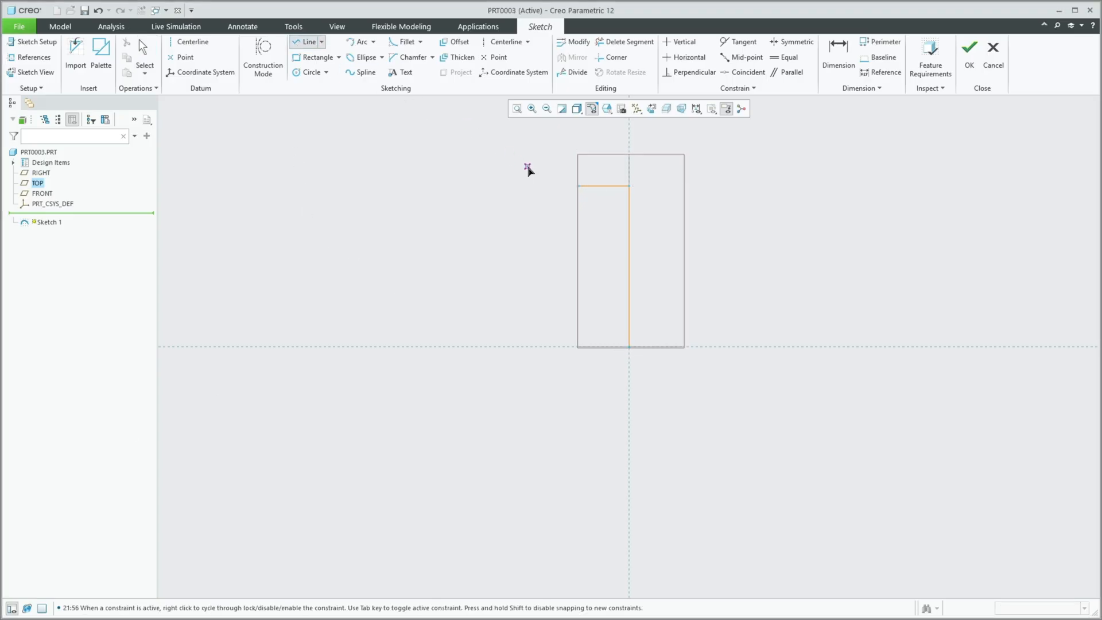
left_click(579, 186)
left_click(579, 278)
left_click(458, 278)
left_click(459, 346)
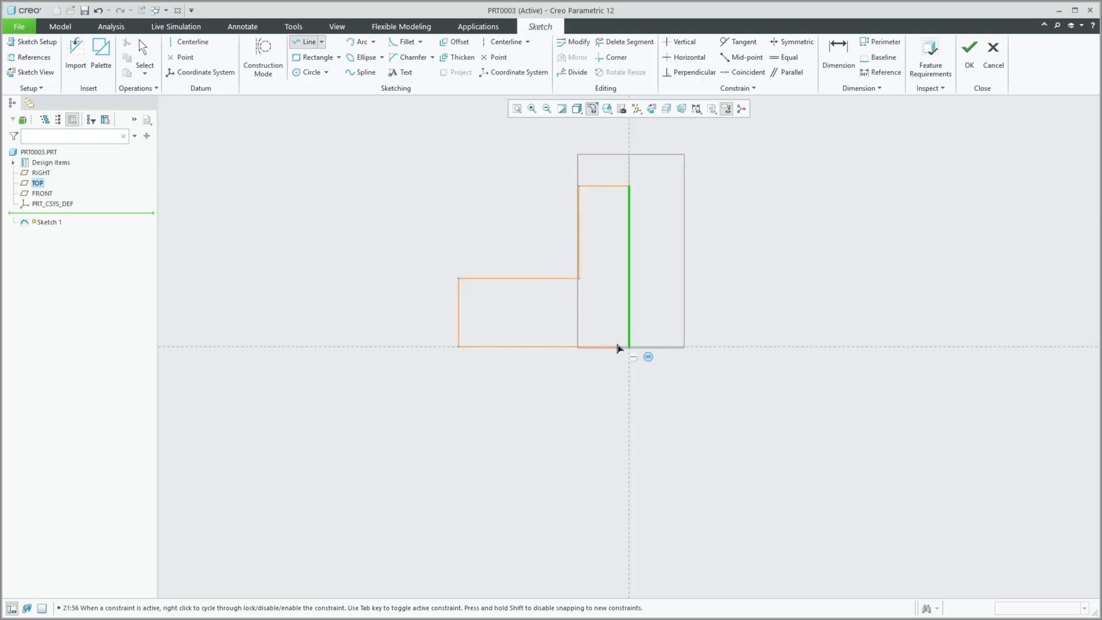
left_click(629, 346)
middle_click(465, 295)
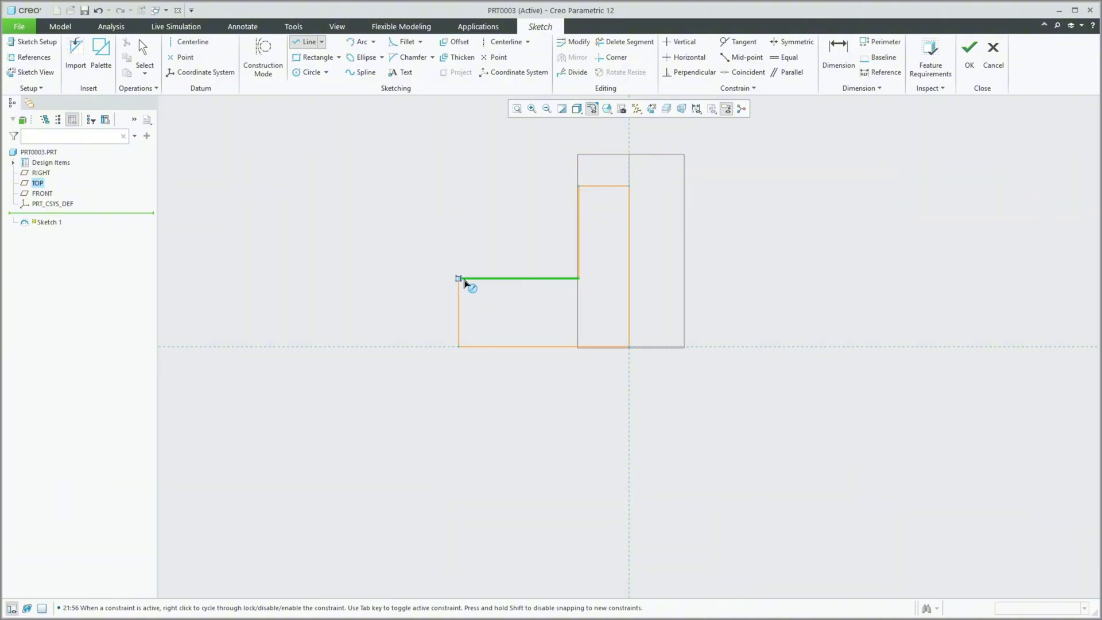
middle_click(402, 218)
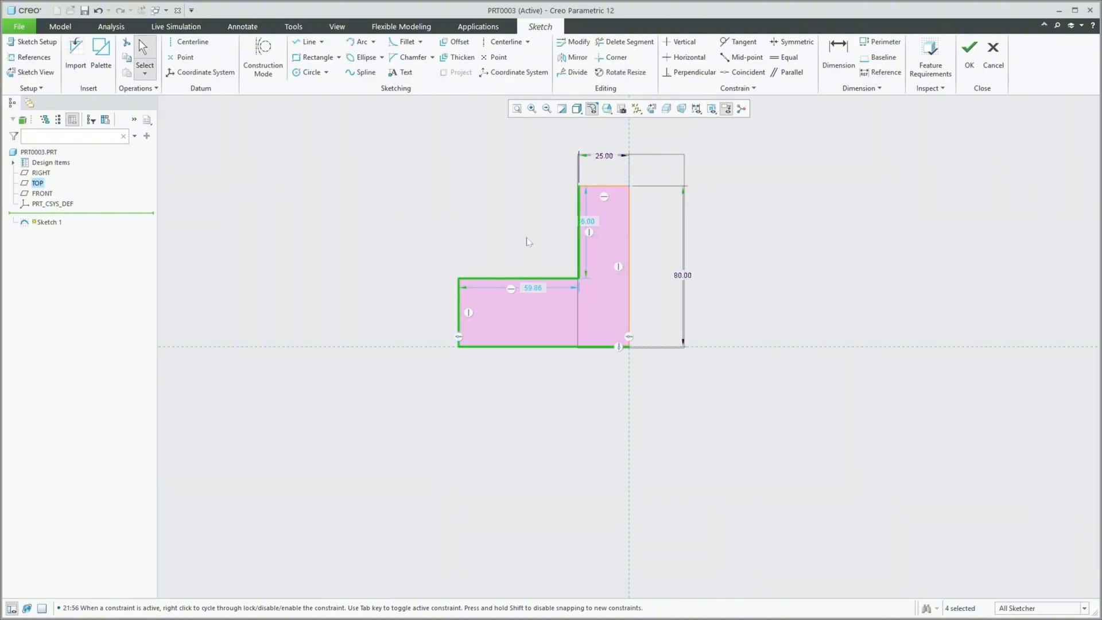
Dimension the profile's left vertical edge and set its height to 25.
scroll(534, 237, "down", 2)
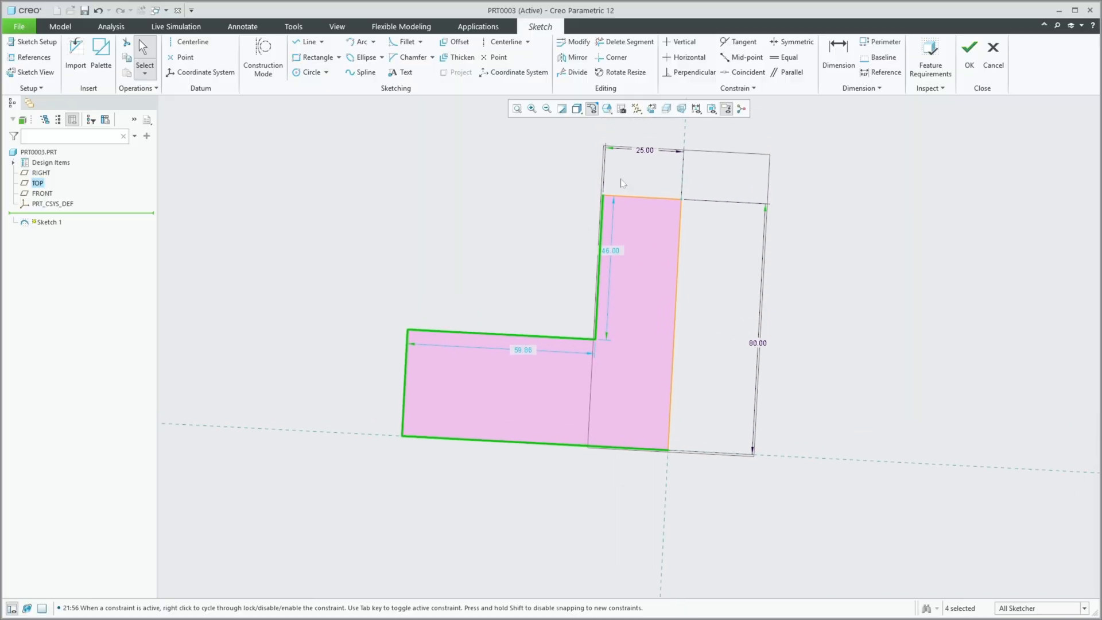
left_click(656, 111)
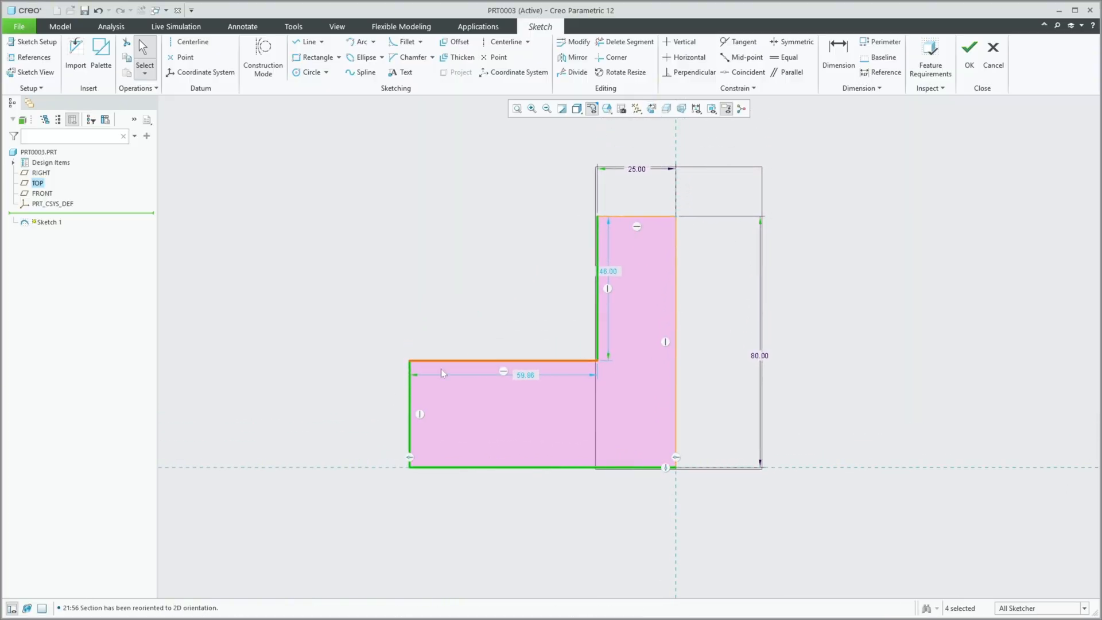
left_click(357, 377)
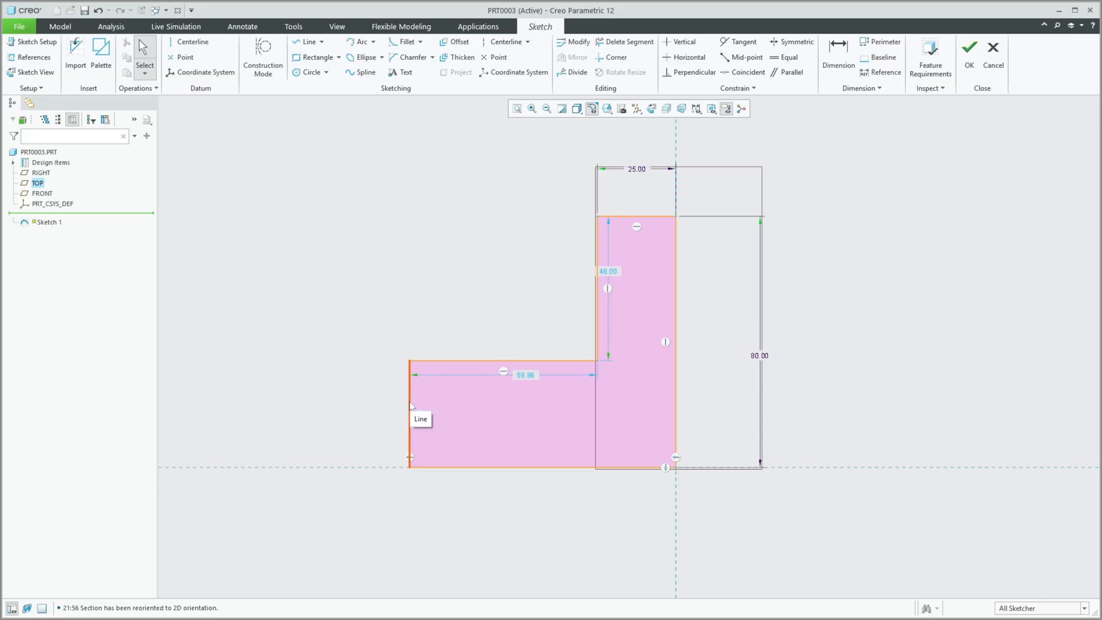
left_click(409, 405)
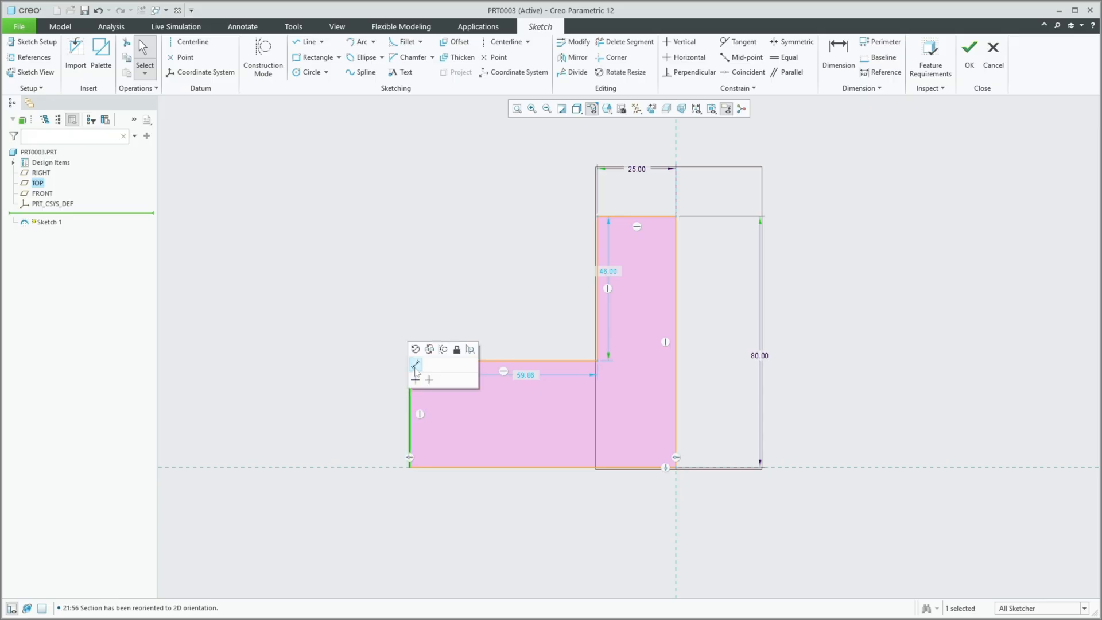
left_click(415, 364)
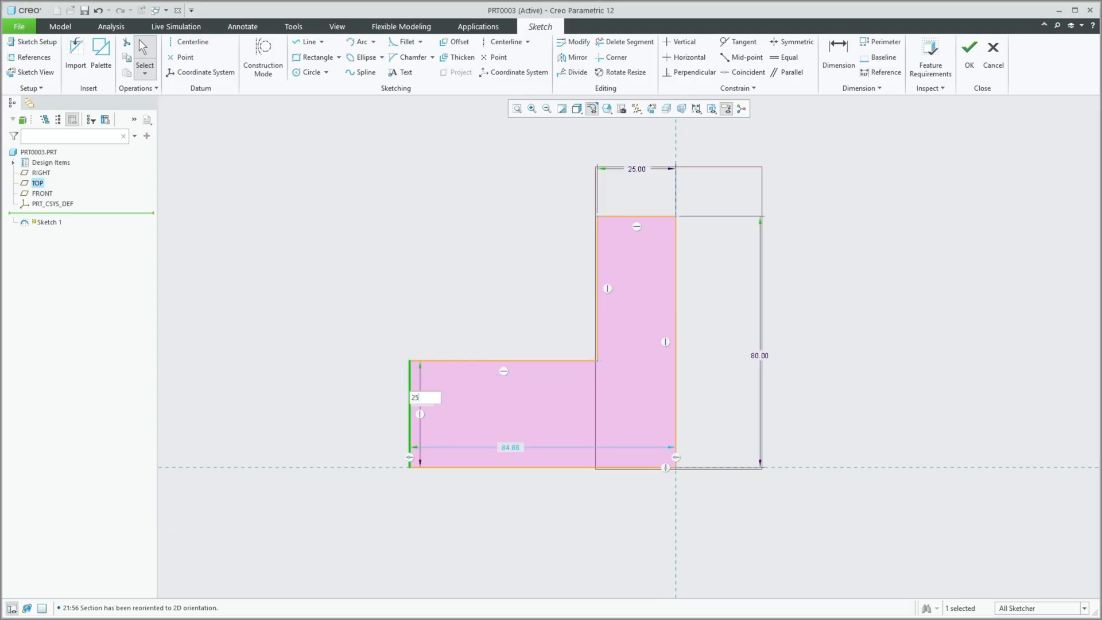
key("Return")
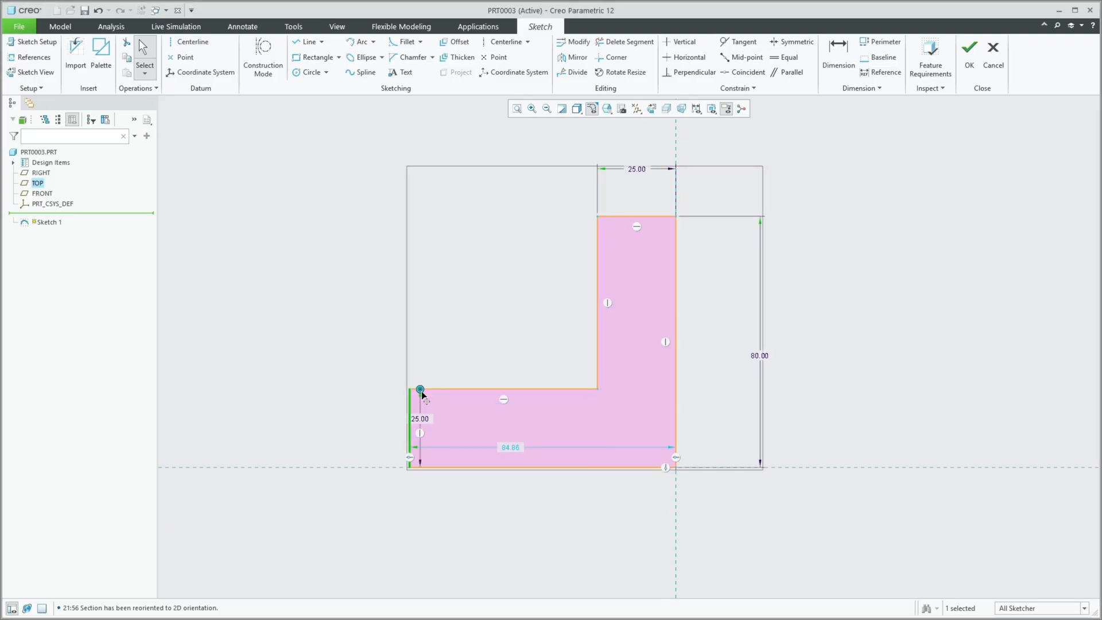
Set the overall length of the profile's bottom edge to 100.
double_click(510, 447)
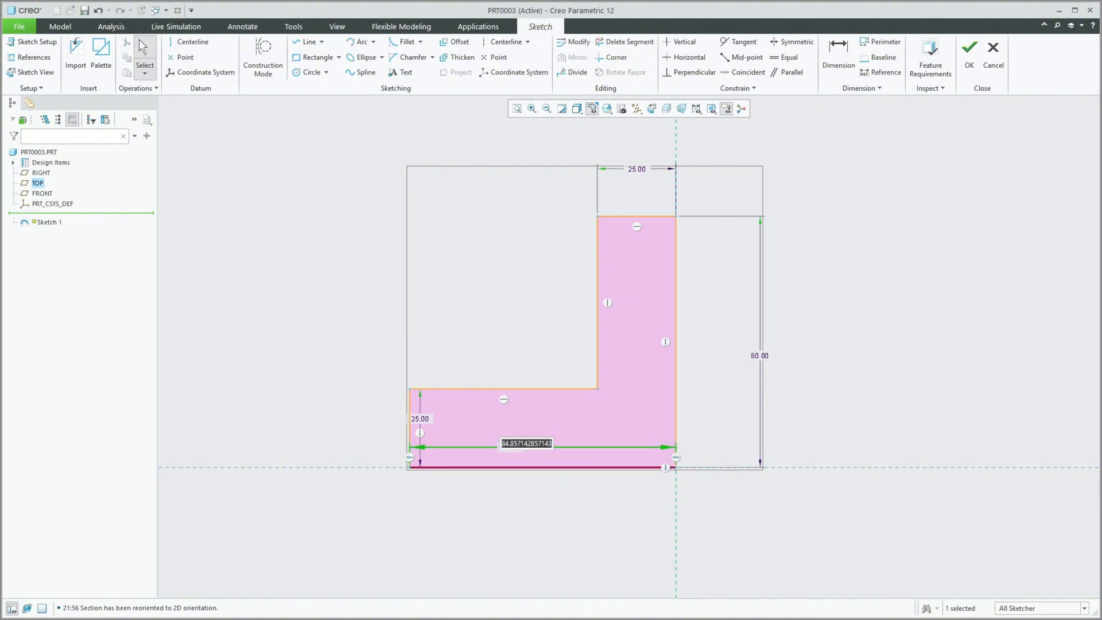
type("100")
key("Return")
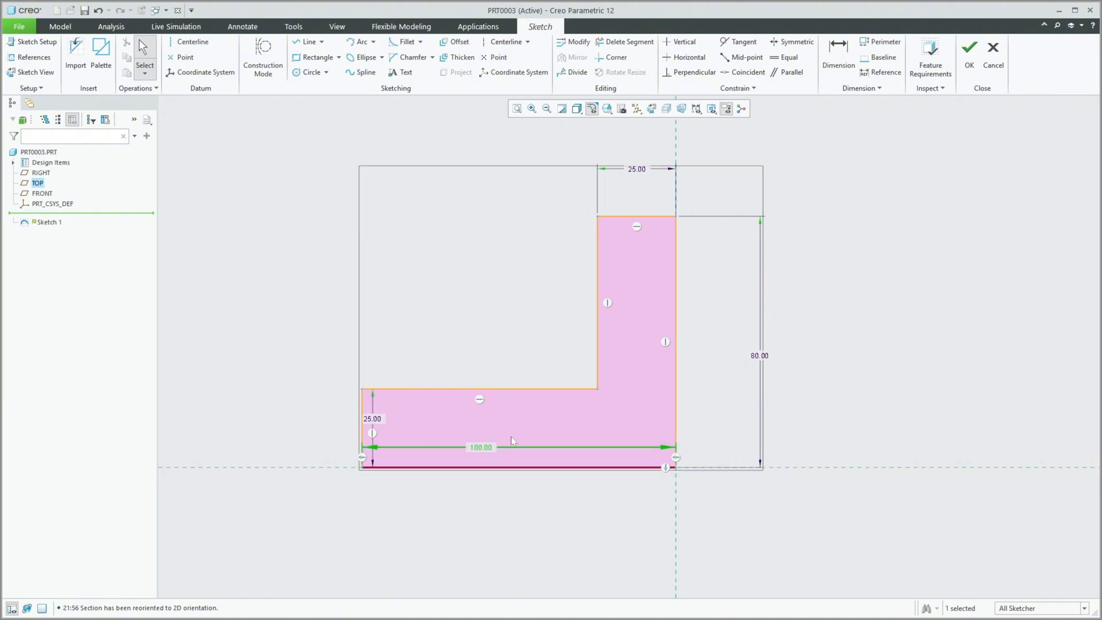
Move the bottom length and left height dimensions outside the L profile and finish the sketch.
left_click_drag(480, 448, 487, 496)
left_click_drag(372, 418, 333, 428)
left_click(844, 303)
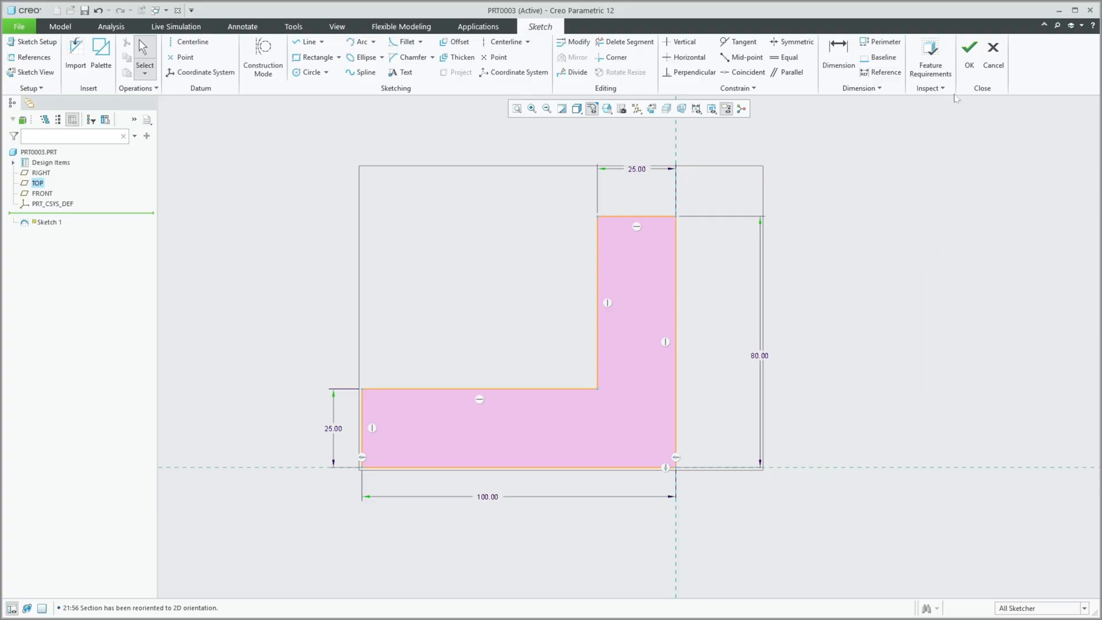
left_click(969, 51)
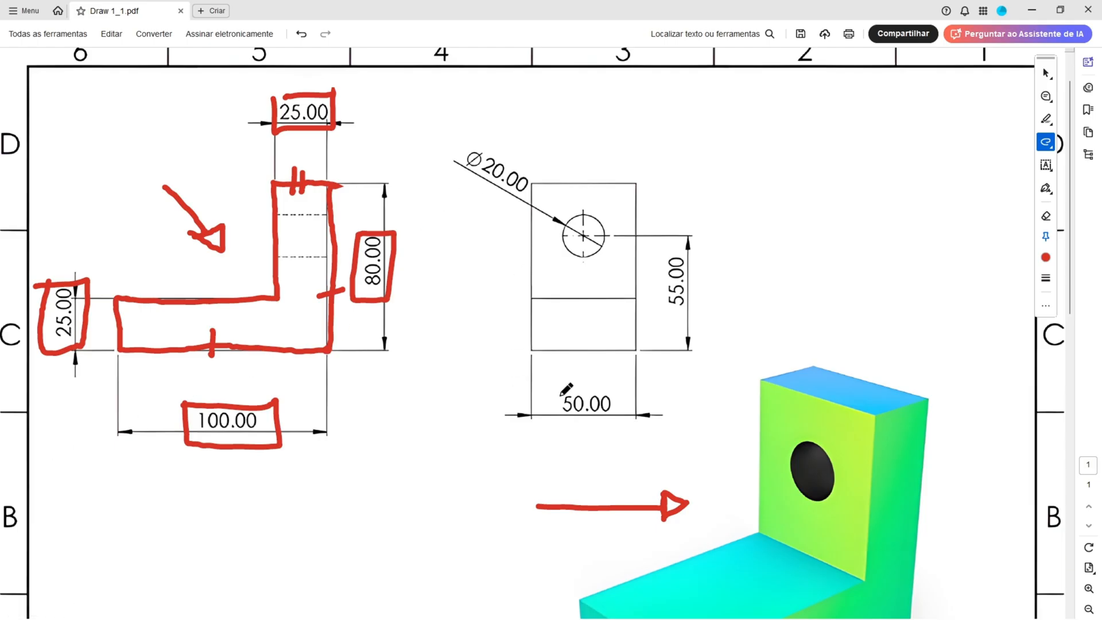
Frame the 50.00 width in the PDF drawing; back in Creo Parametric, extrude the L profile as a solid with a symmetric depth of 50.
mouse_move(554, 385)
left_mouse_down()
mouse_move(552, 425)
mouse_move(638, 427)
mouse_move(597, 382)
mouse_move(553, 383)
left_mouse_up()
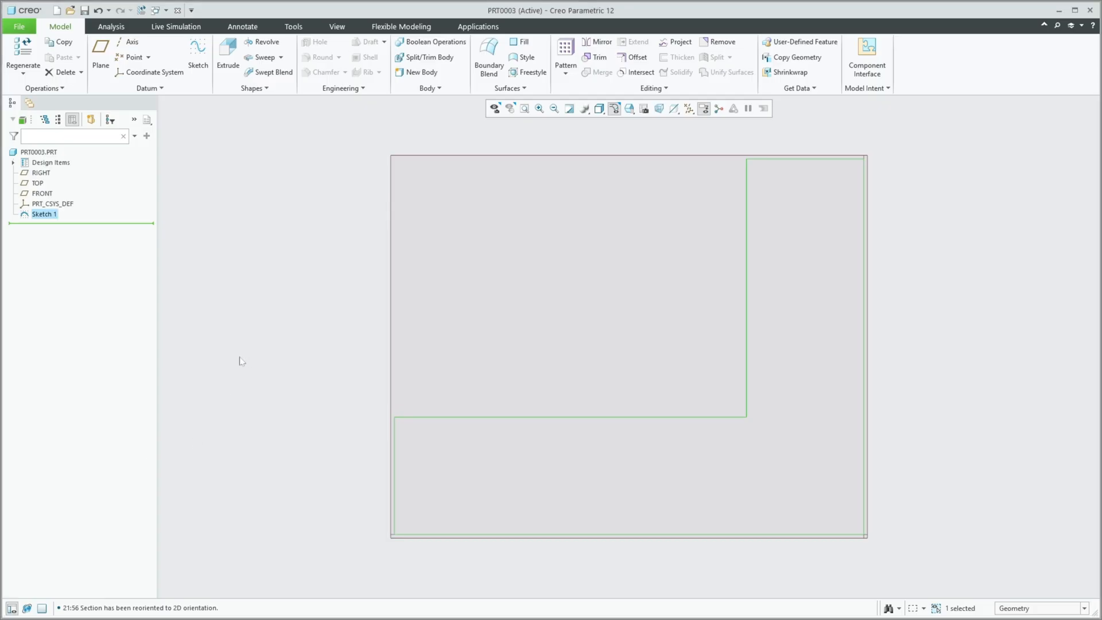
left_click(228, 56)
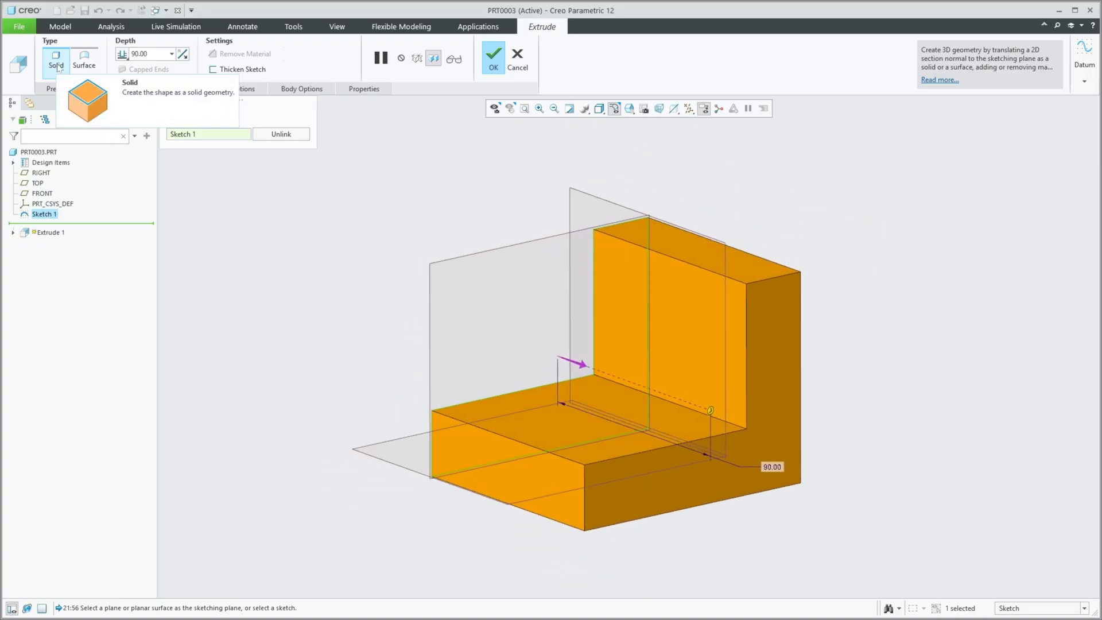
left_click(122, 55)
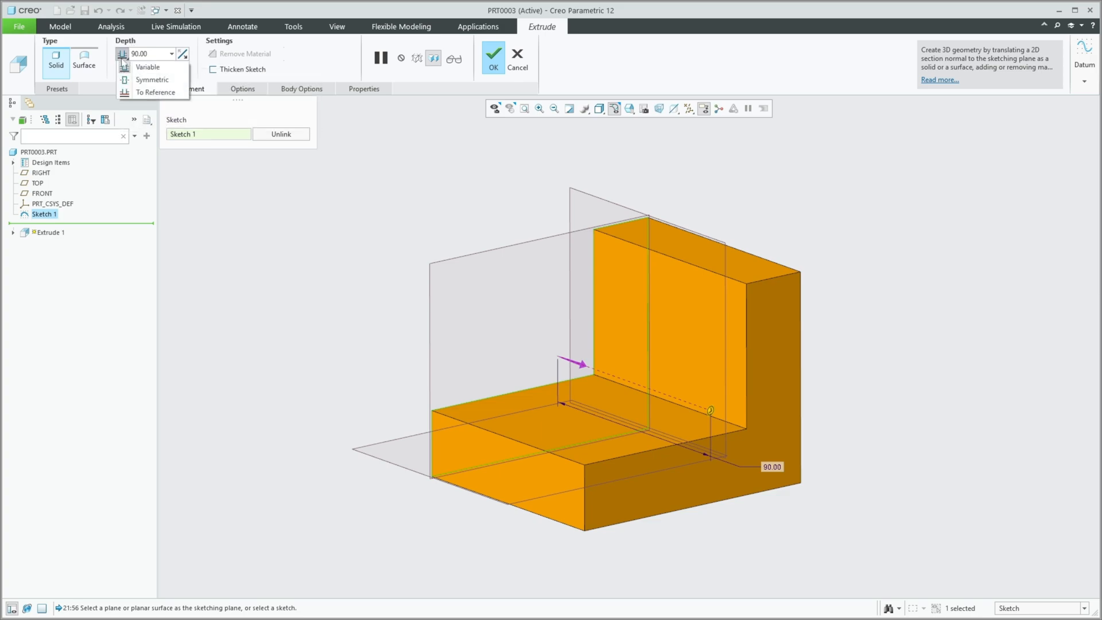
left_click(139, 77)
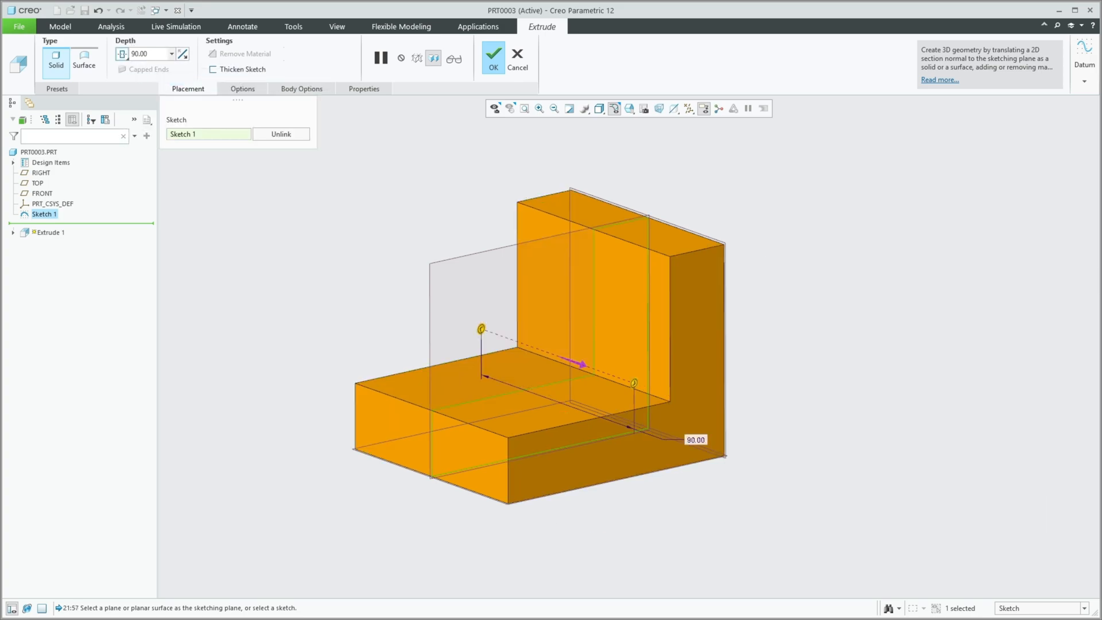
mouse_move(643, 279)
middle_mouse_down()
mouse_move(557, 263)
mouse_move(695, 257)
mouse_move(425, 263)
middle_mouse_up()
left_click(132, 54)
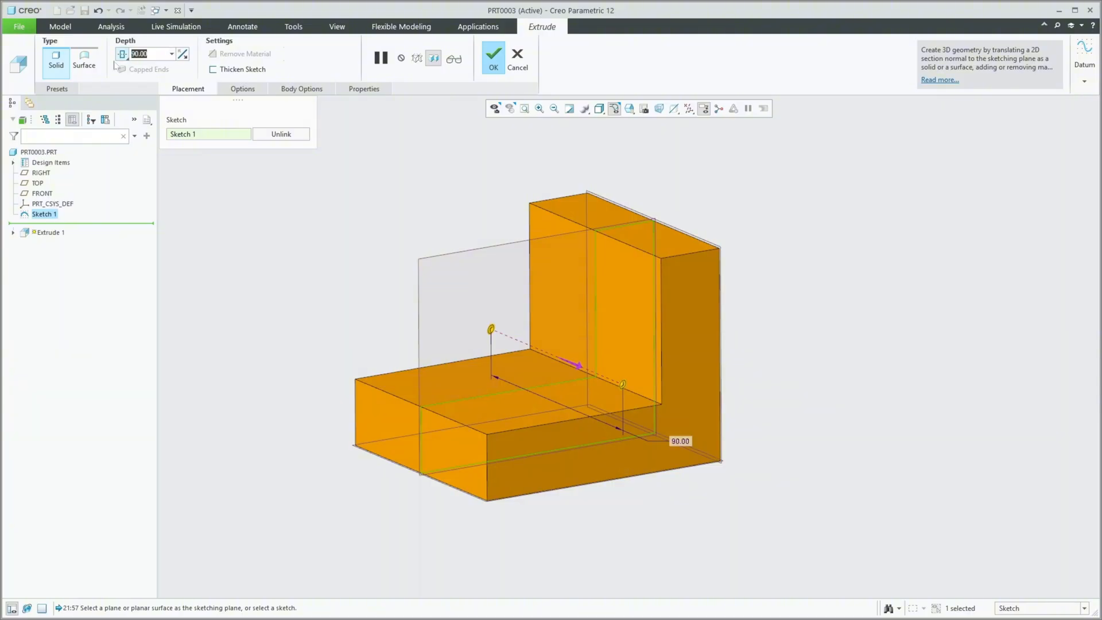
type("50")
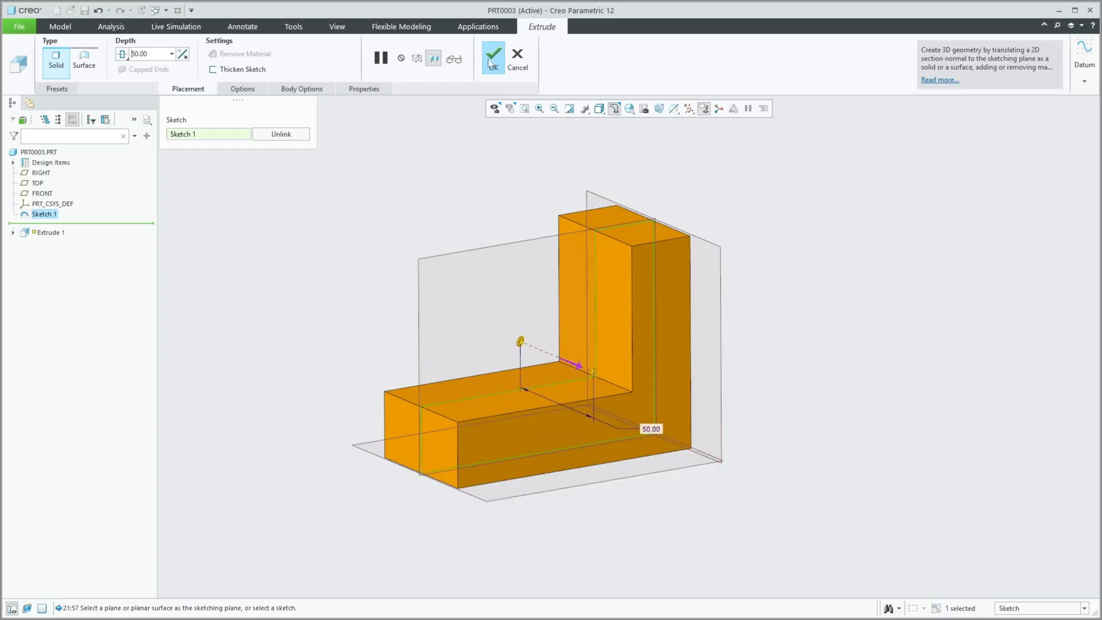
left_click(493, 57)
key("ctrl+d")
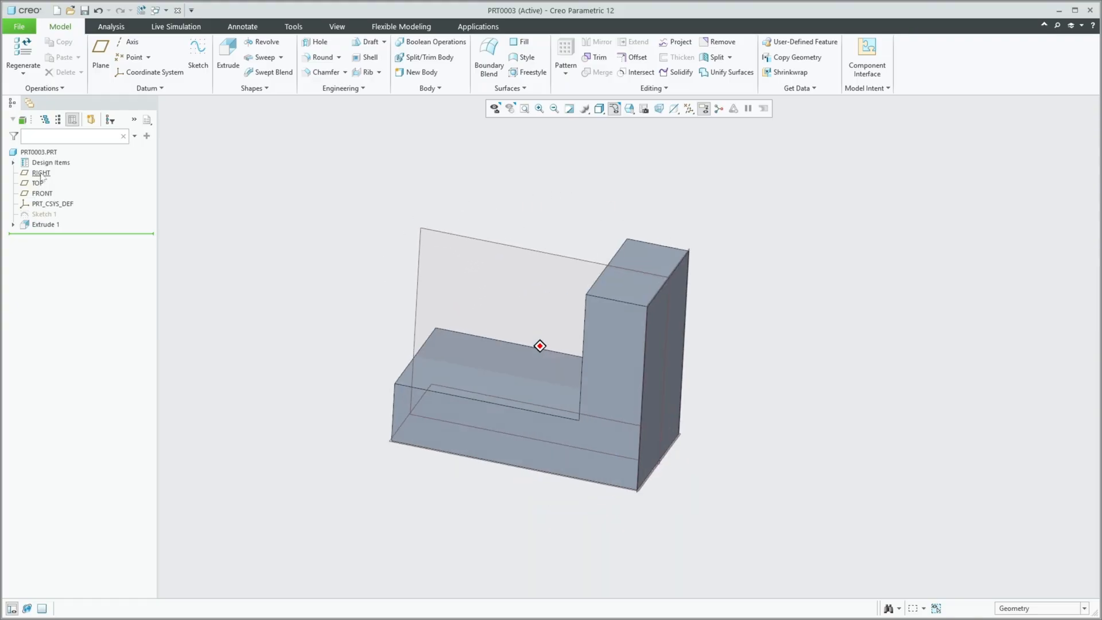
Hide the RIGHT, TOP and FRONT datum planes.
left_click(42, 174)
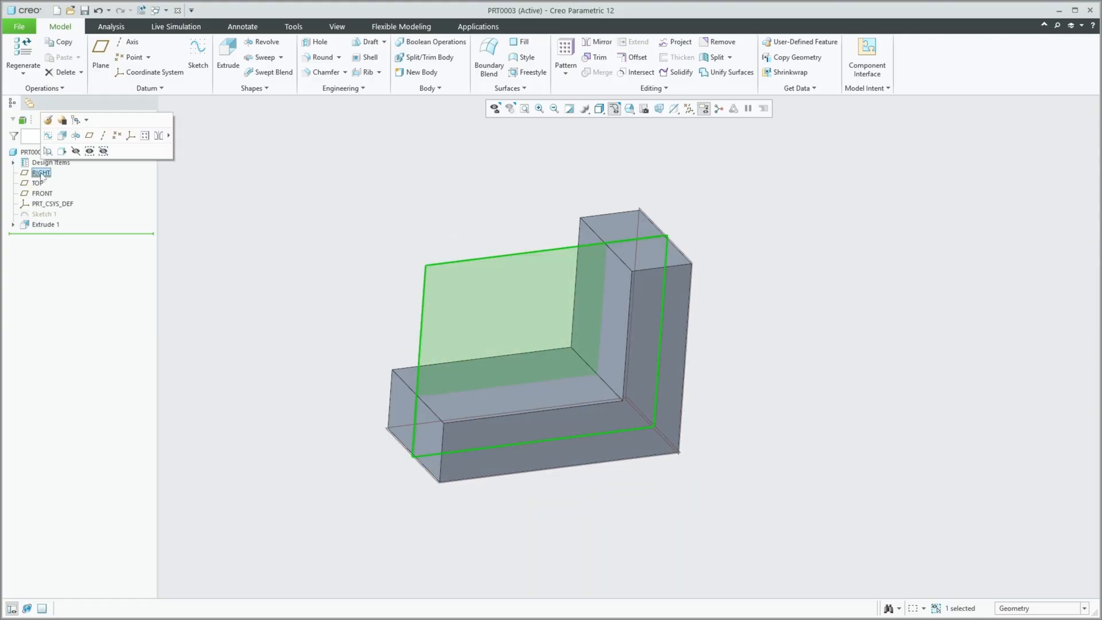
left_click(75, 151)
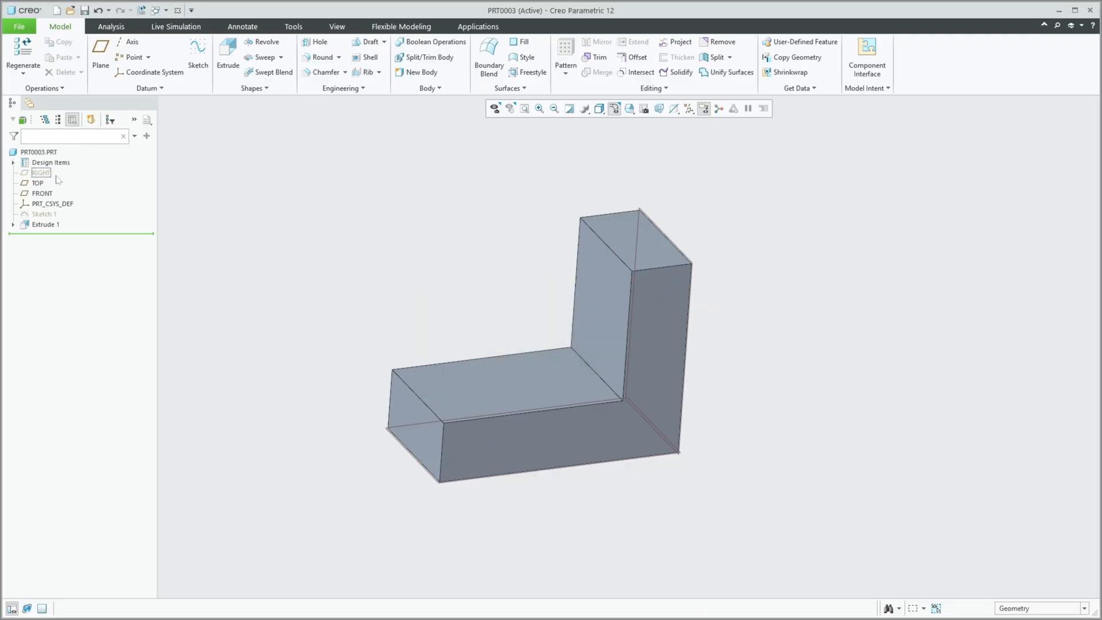
left_click(37, 183)
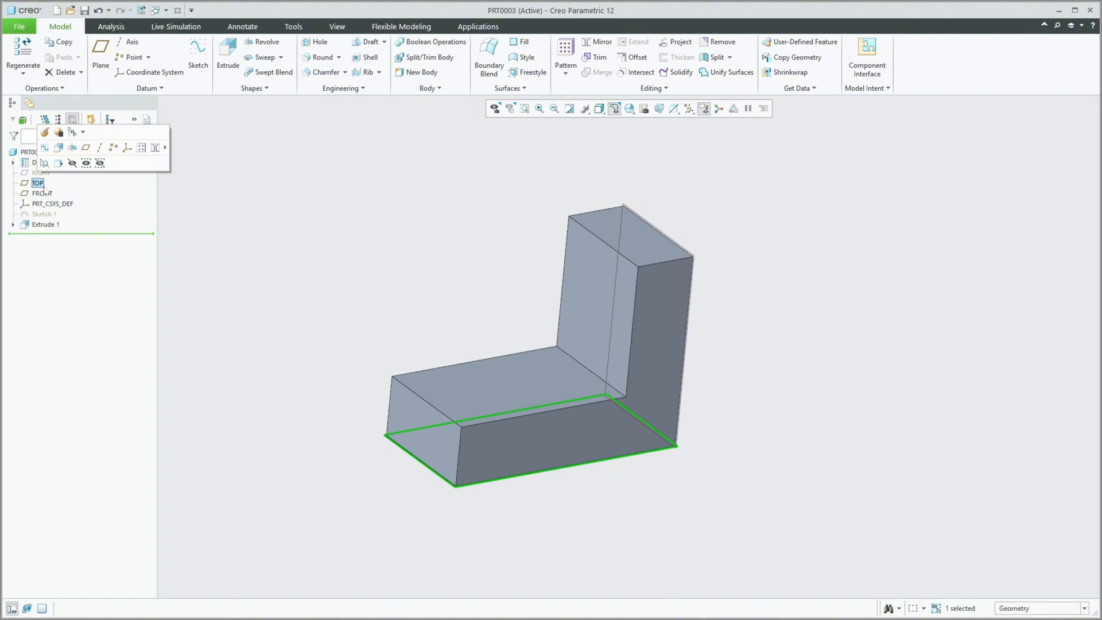
key("ctrl+h")
left_click(43, 195)
key("ctrl+h")
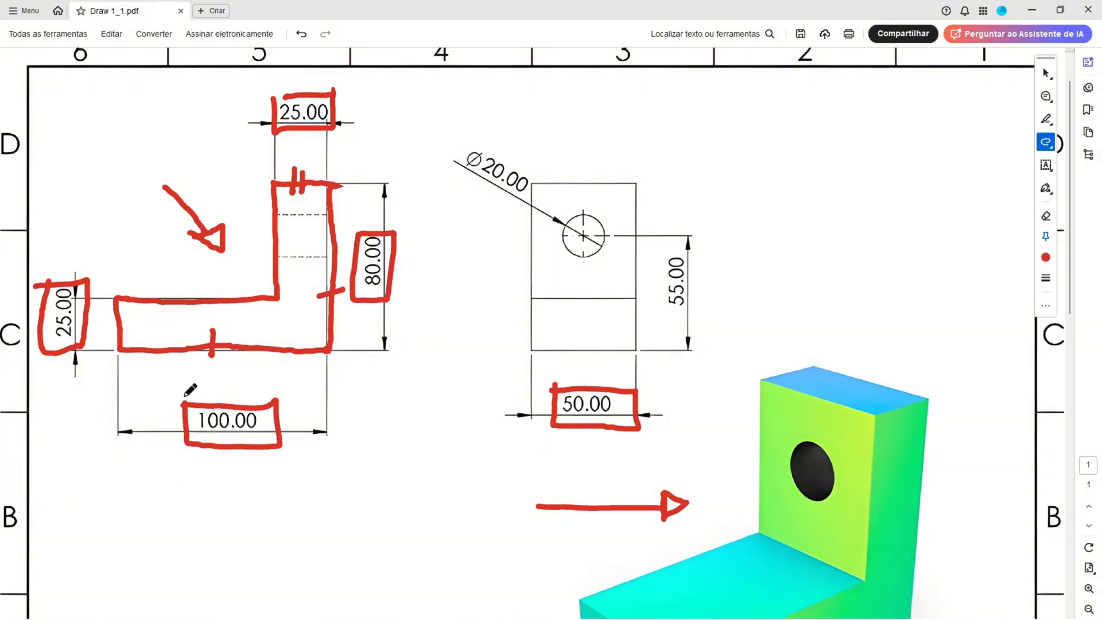
In the PDF drawing, mark the hole in both views, its Ø20.00 and 55.00 dimensions, its centre and the line down to the base.
mouse_move(597, 215)
left_mouse_down()
mouse_move(563, 227)
mouse_move(568, 248)
mouse_move(598, 253)
mouse_move(604, 224)
mouse_move(592, 212)
left_mouse_up()
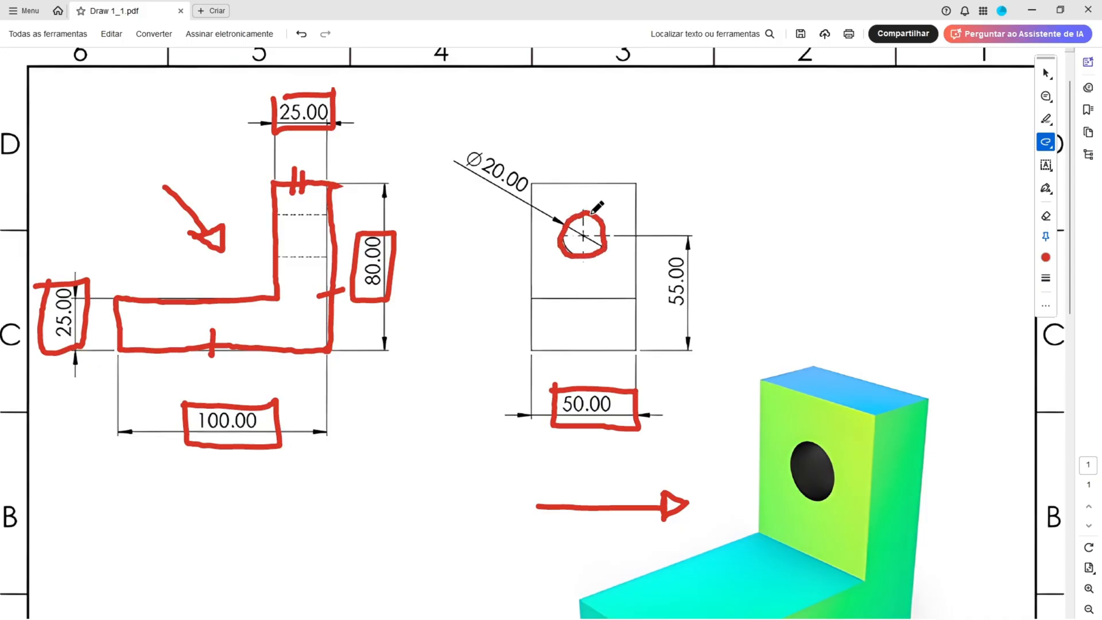
mouse_move(819, 447)
left_mouse_down()
mouse_move(798, 449)
mouse_move(803, 498)
mouse_move(835, 453)
mouse_move(819, 430)
left_mouse_up()
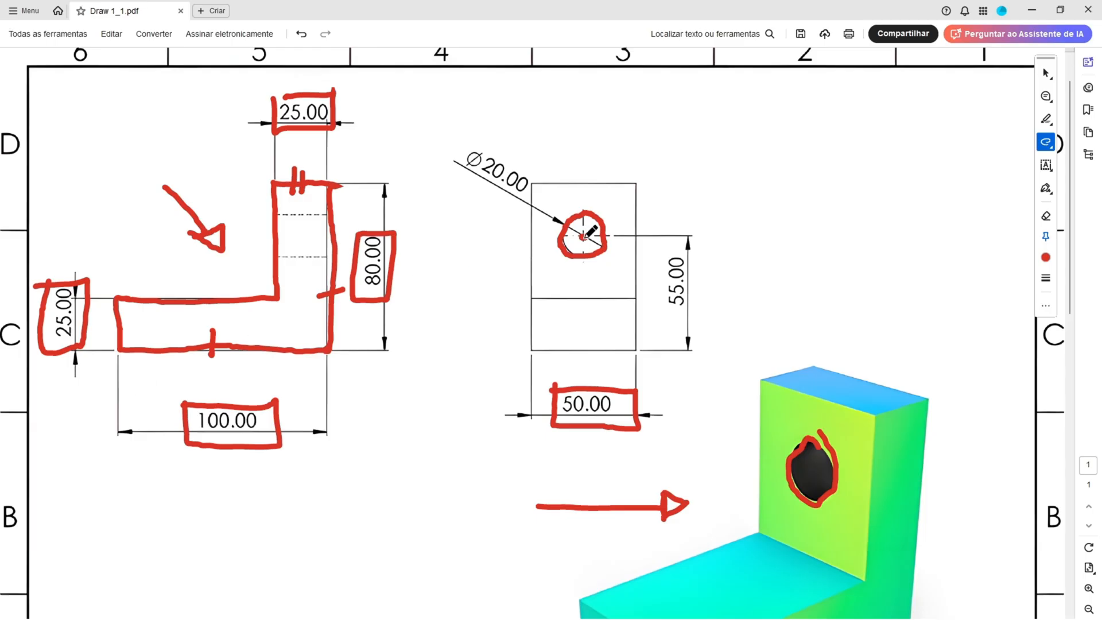
mouse_move(461, 139)
left_mouse_down()
mouse_move(463, 182)
mouse_move(517, 136)
mouse_move(549, 174)
left_mouse_up()
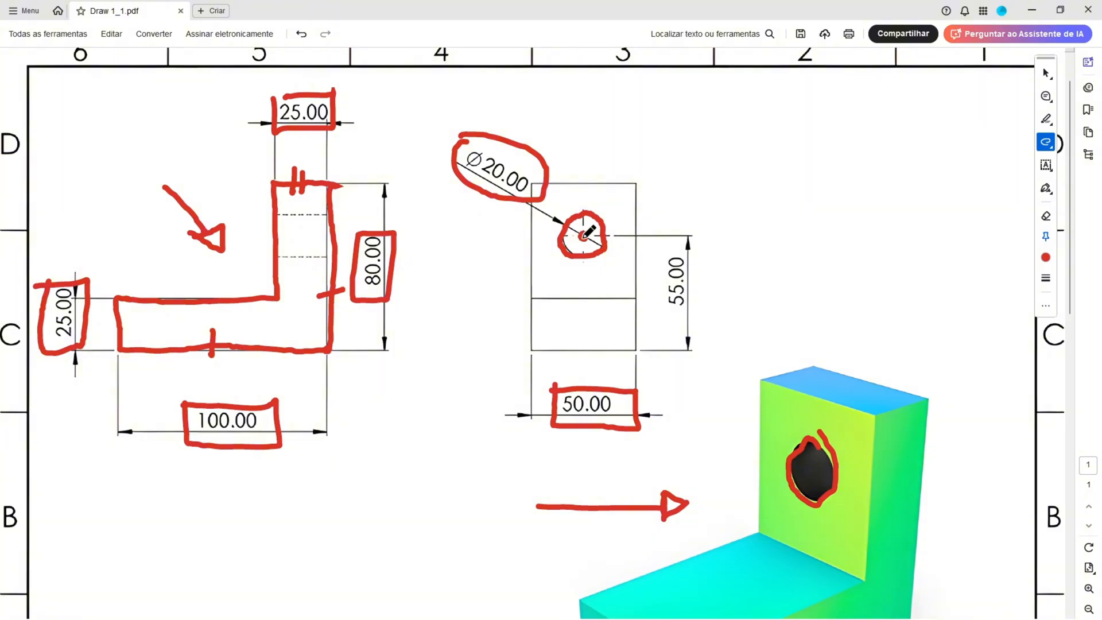
left_click_drag(582, 236, 584, 235)
mouse_move(665, 249)
left_mouse_down()
mouse_move(659, 318)
mouse_move(698, 303)
mouse_move(670, 248)
left_mouse_up()
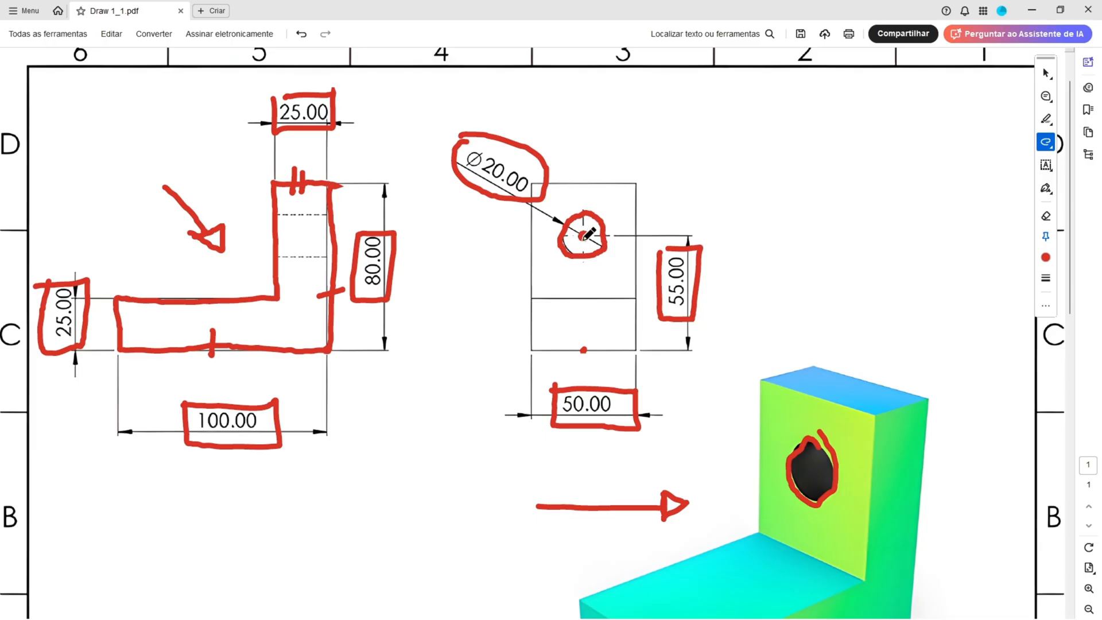
left_click_drag(583, 236, 580, 360)
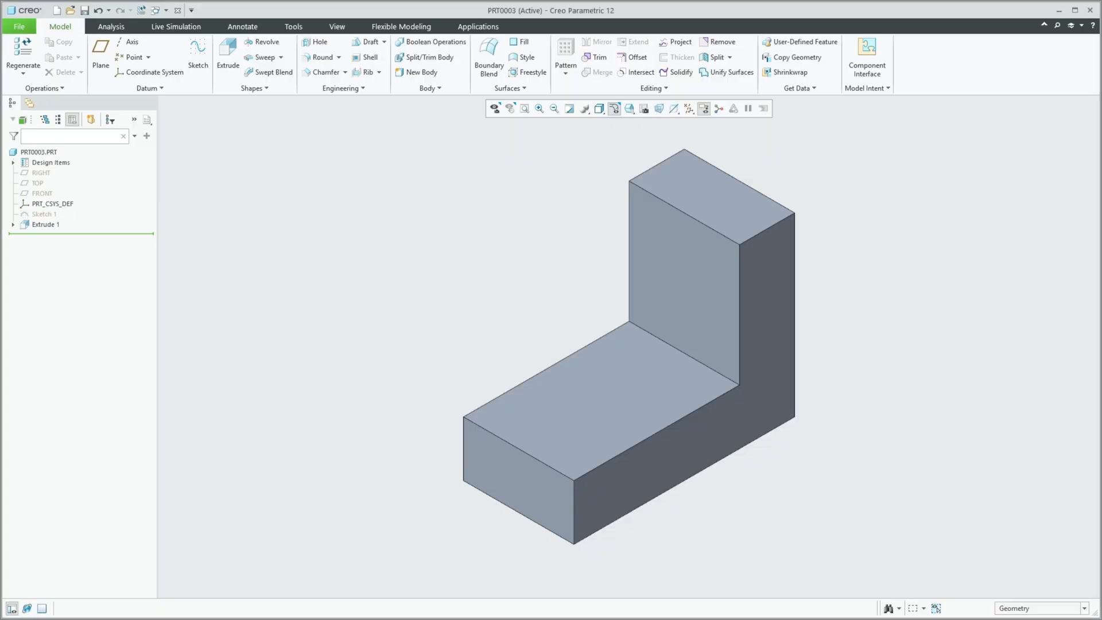
Back in Creo Parametric, start a sketch on the outer back face of the upright leg and orient the view parallel to it.
left_click(198, 53)
mouse_move(422, 112)
middle_mouse_down()
mouse_move(557, 138)
mouse_move(709, 350)
mouse_move(499, 322)
middle_mouse_up()
left_click(512, 335)
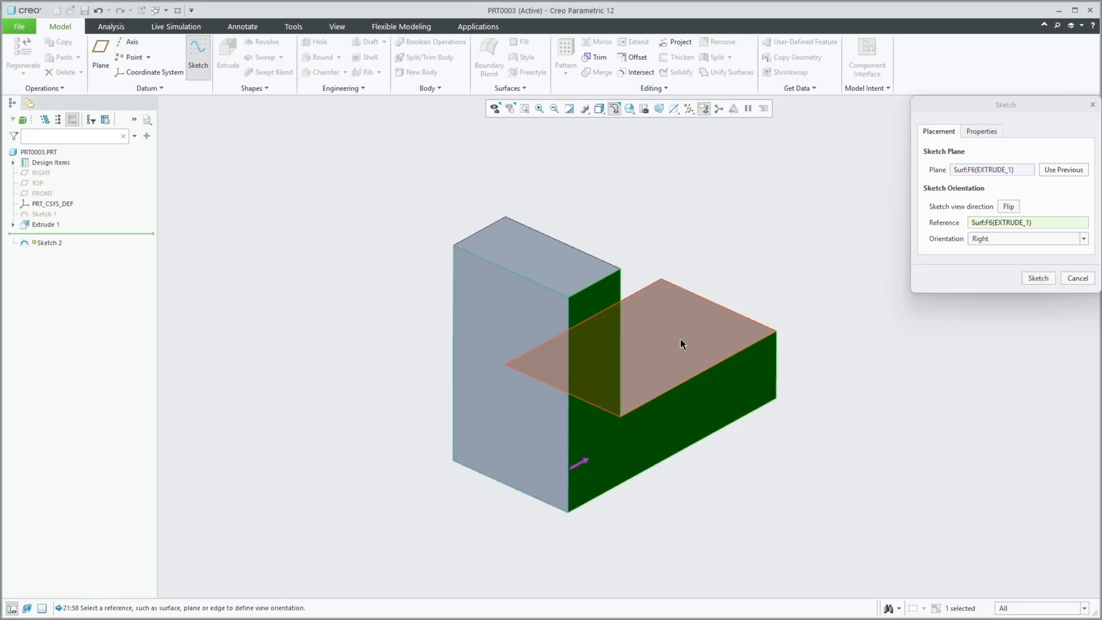
left_click(1037, 278)
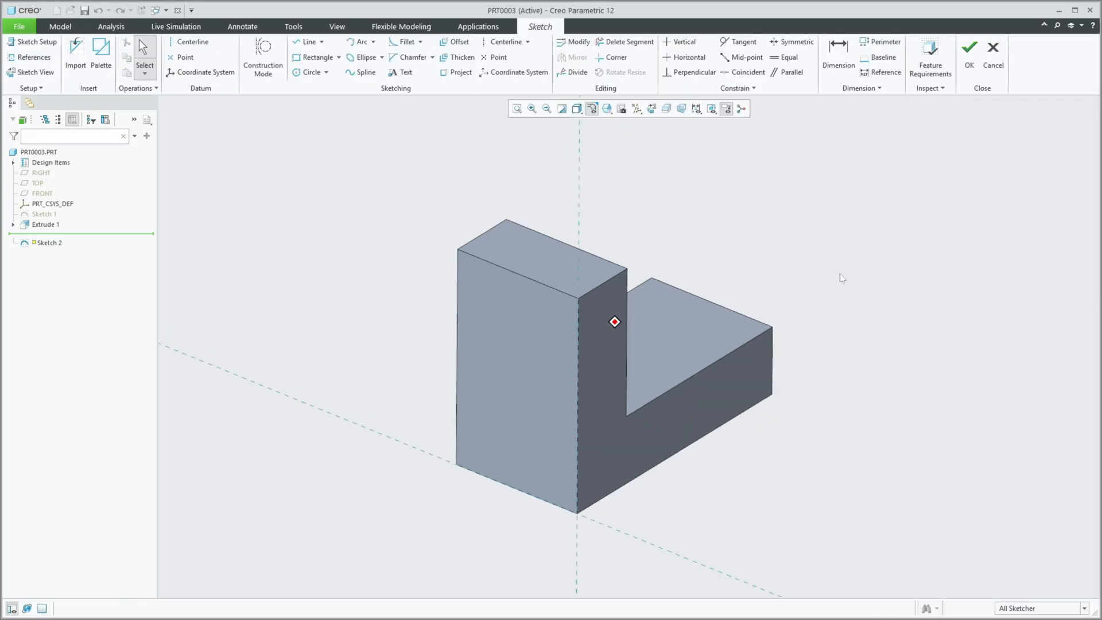
left_click(653, 109)
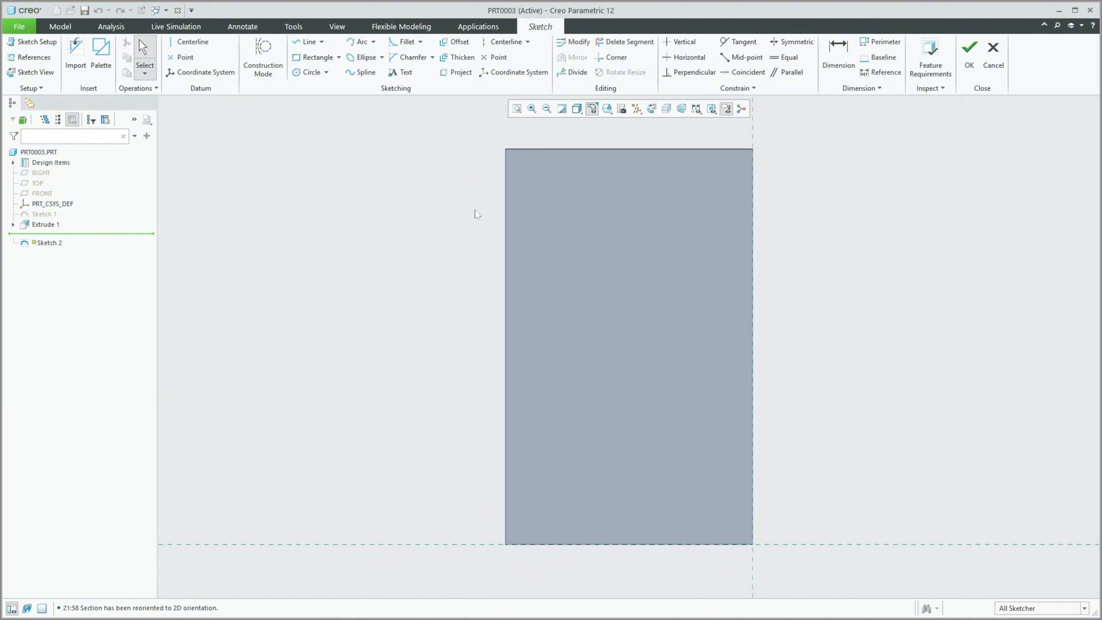
Draw a circle about 26.5 in diameter in the face's upper half, and move its two position dimensions clear of the circle.
left_click(309, 72)
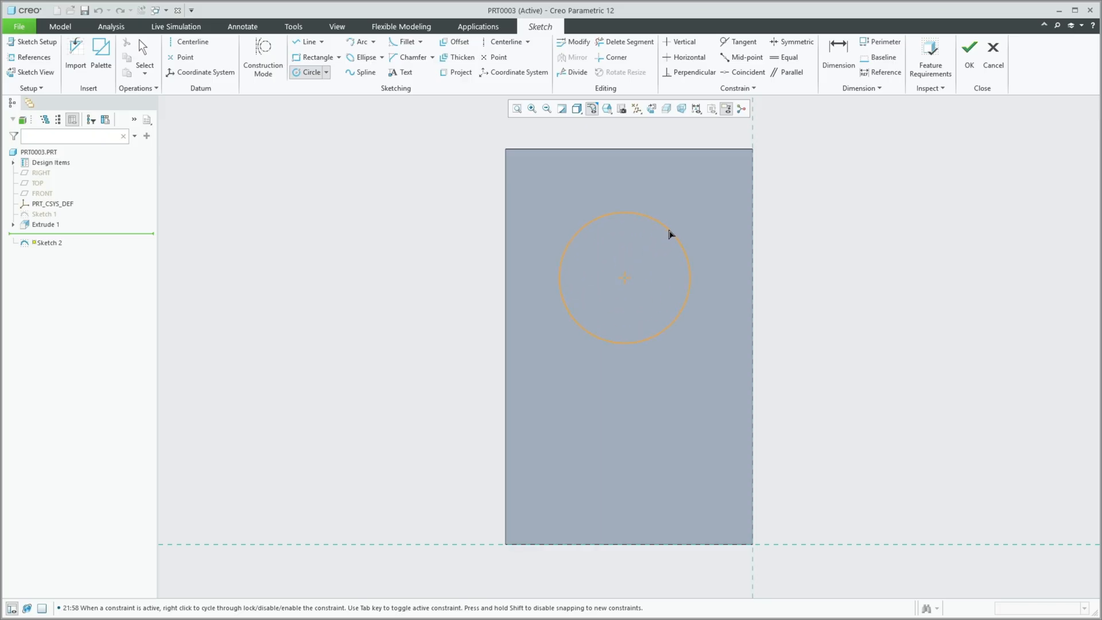
left_click(669, 233)
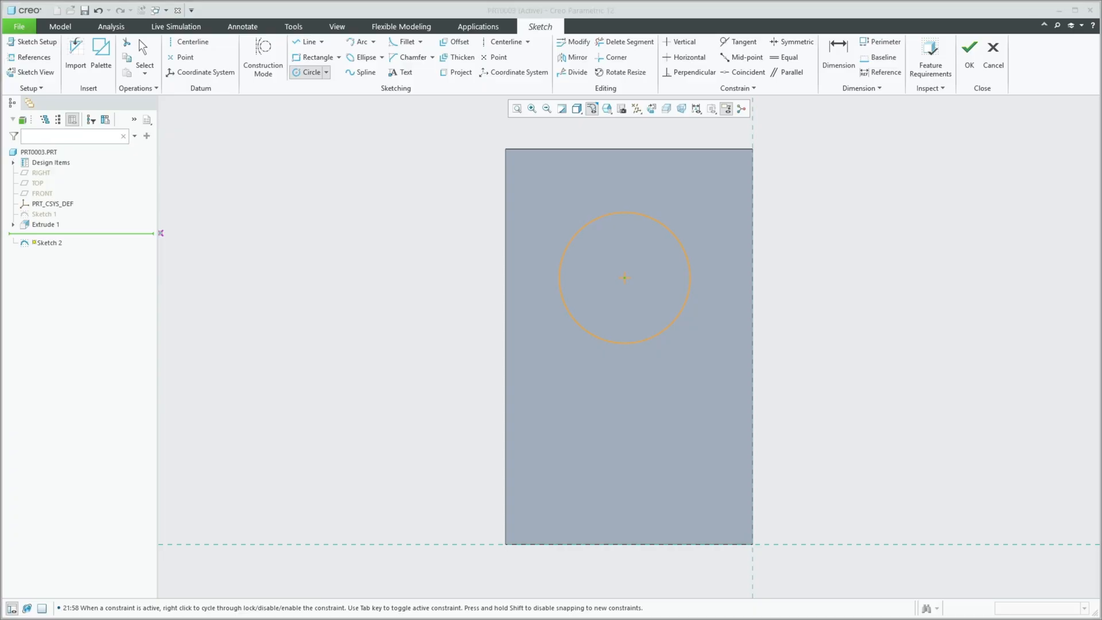
left_click(448, 216)
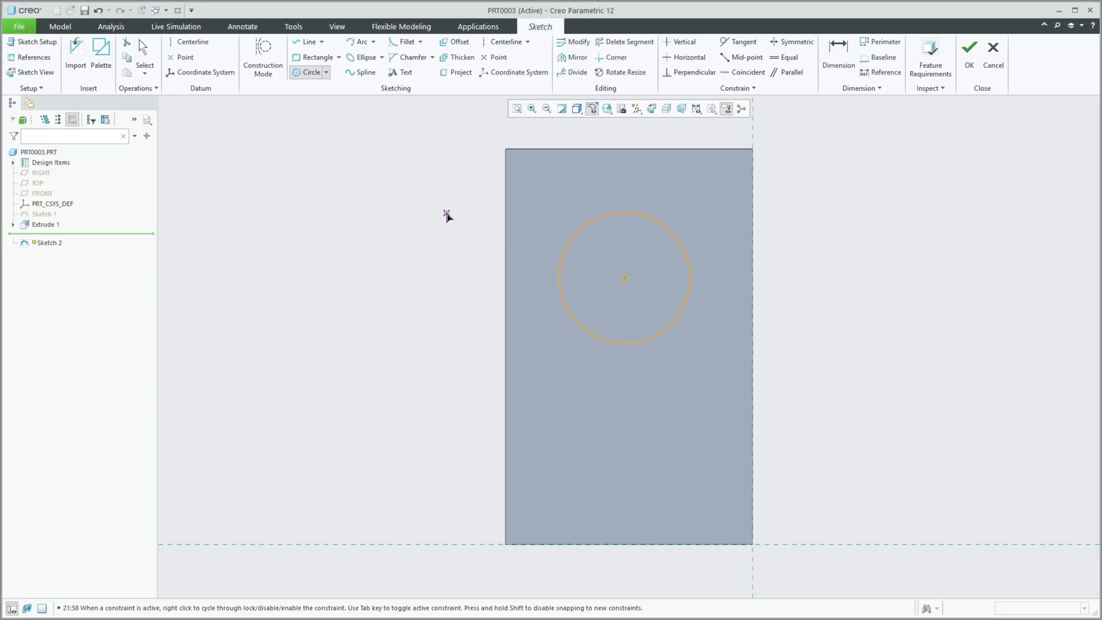
middle_click(448, 218)
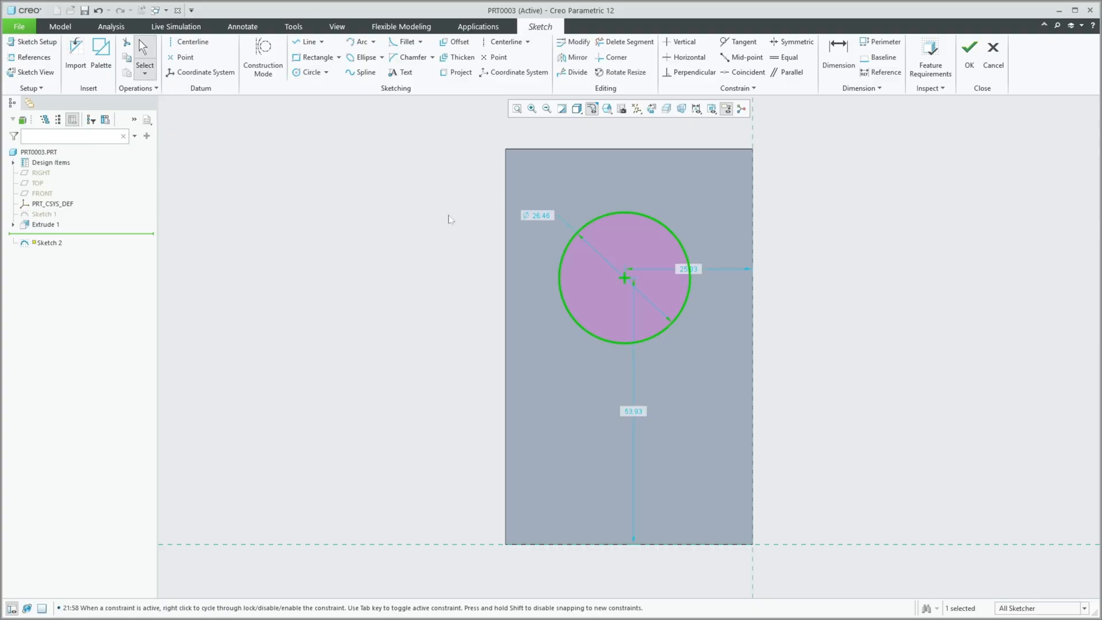
left_click_drag(694, 270, 684, 195)
left_click_drag(633, 413, 550, 408)
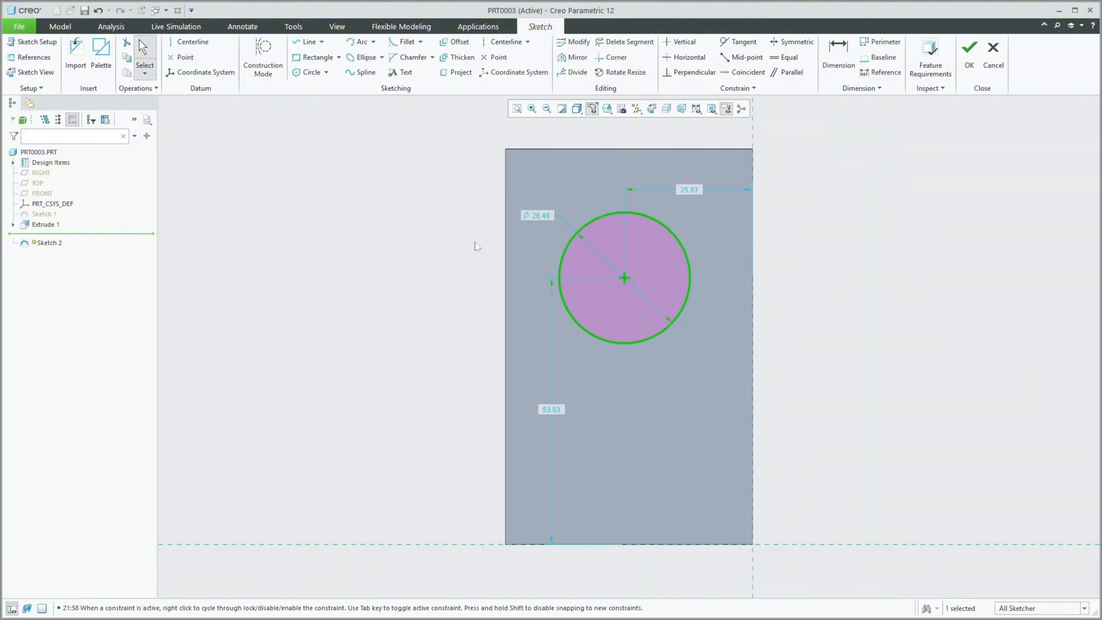
Set the circle's diameter to 20, its centre 25 from the vertical reference and 55 above the base, and finish the sketch.
double_click(539, 220)
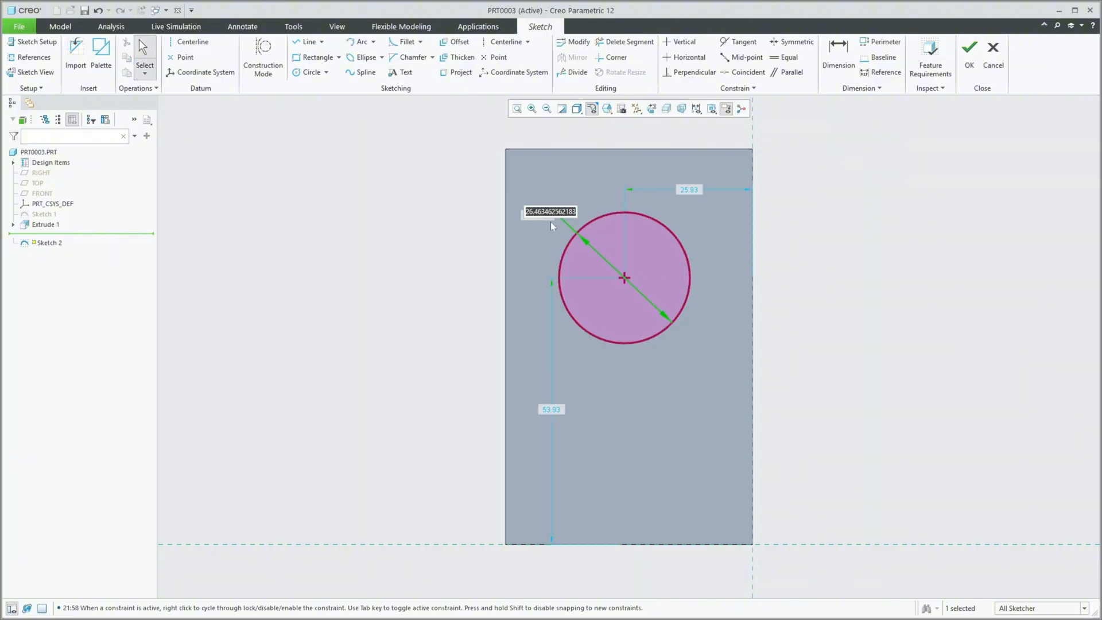
type("20")
key("Return")
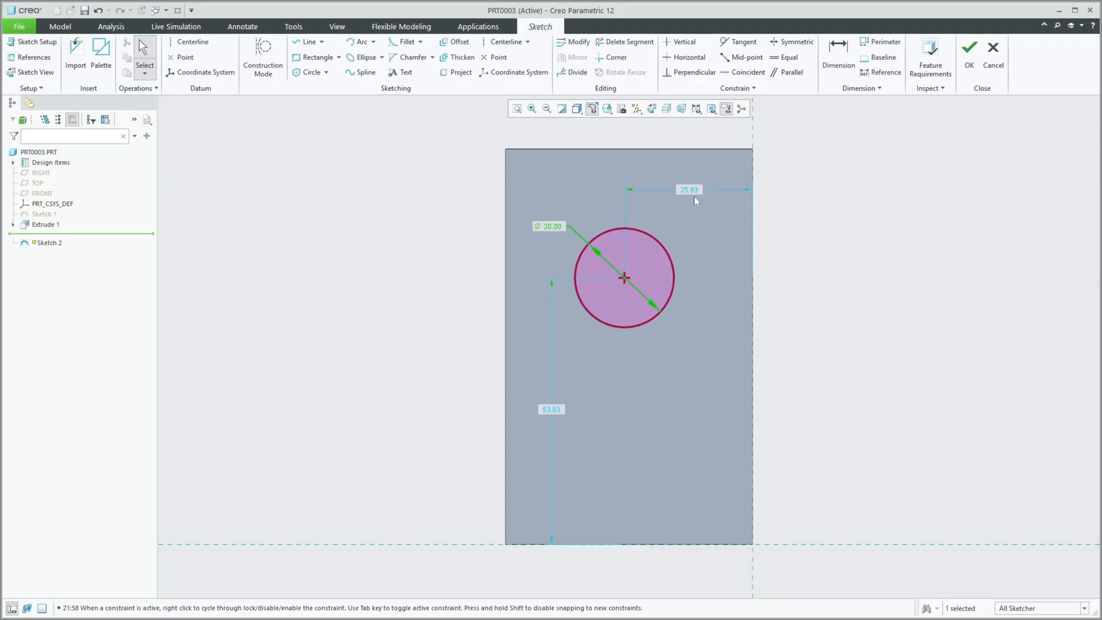
double_click(691, 190)
type("25")
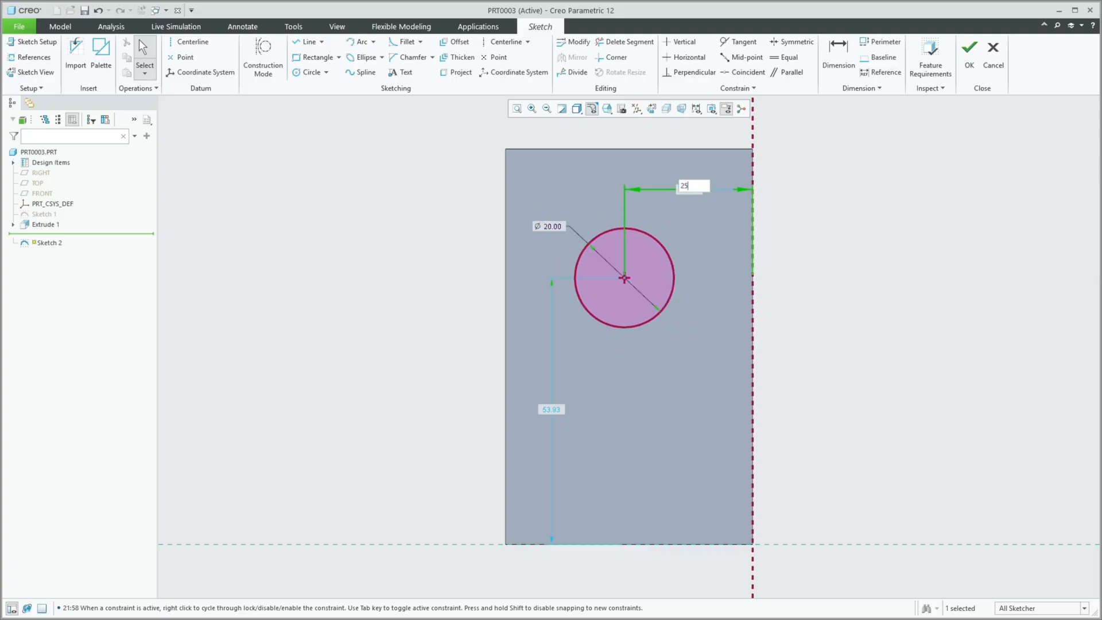
key("Return")
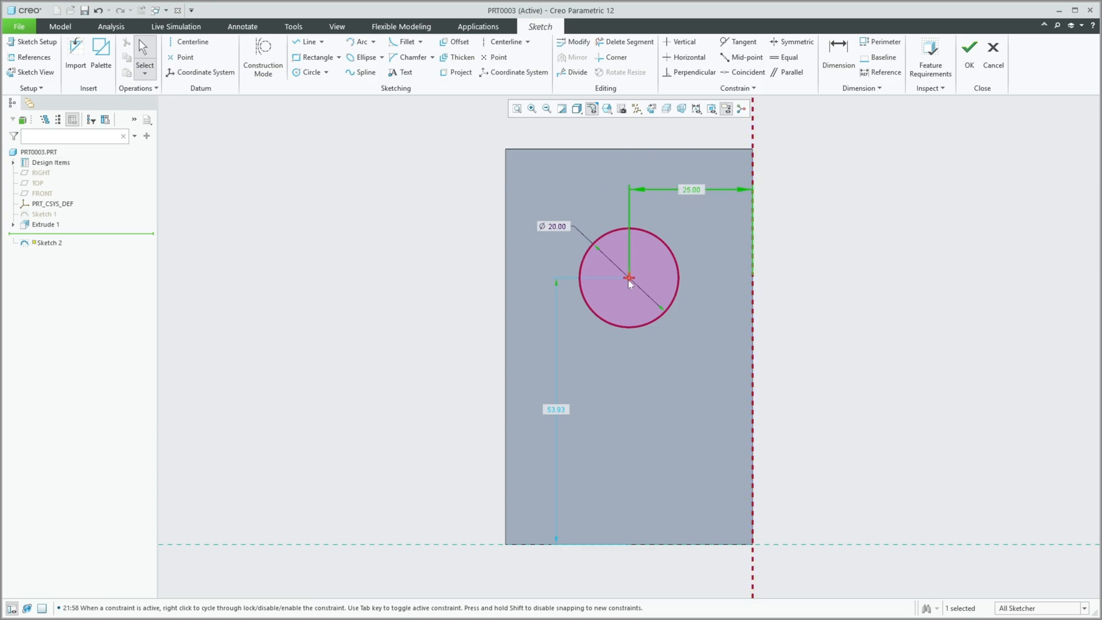
double_click(555, 408)
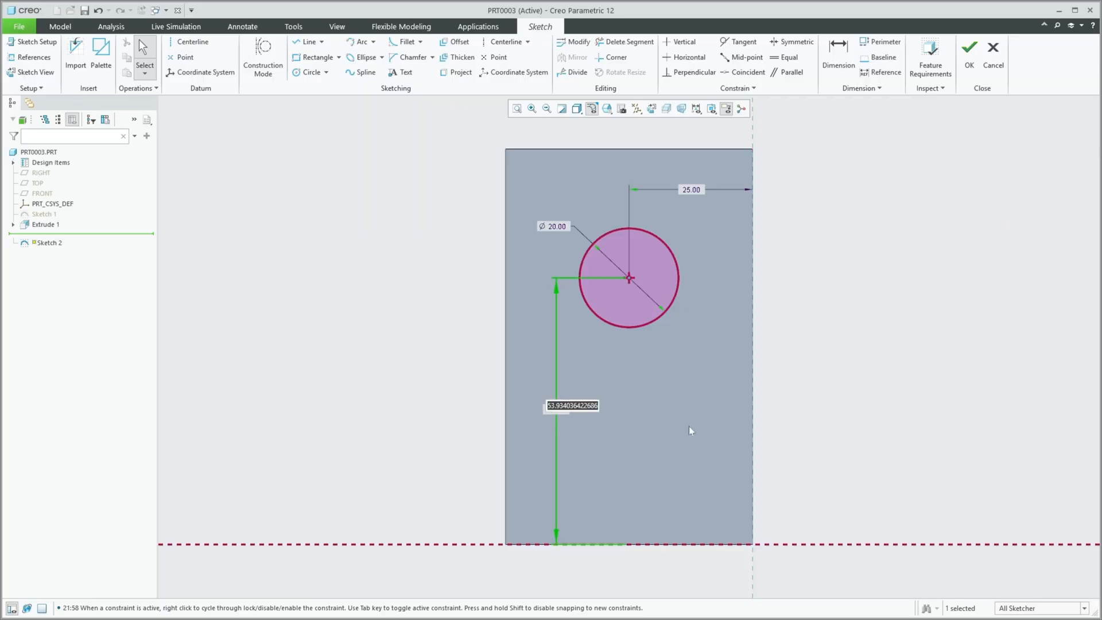
type("55")
key("Return")
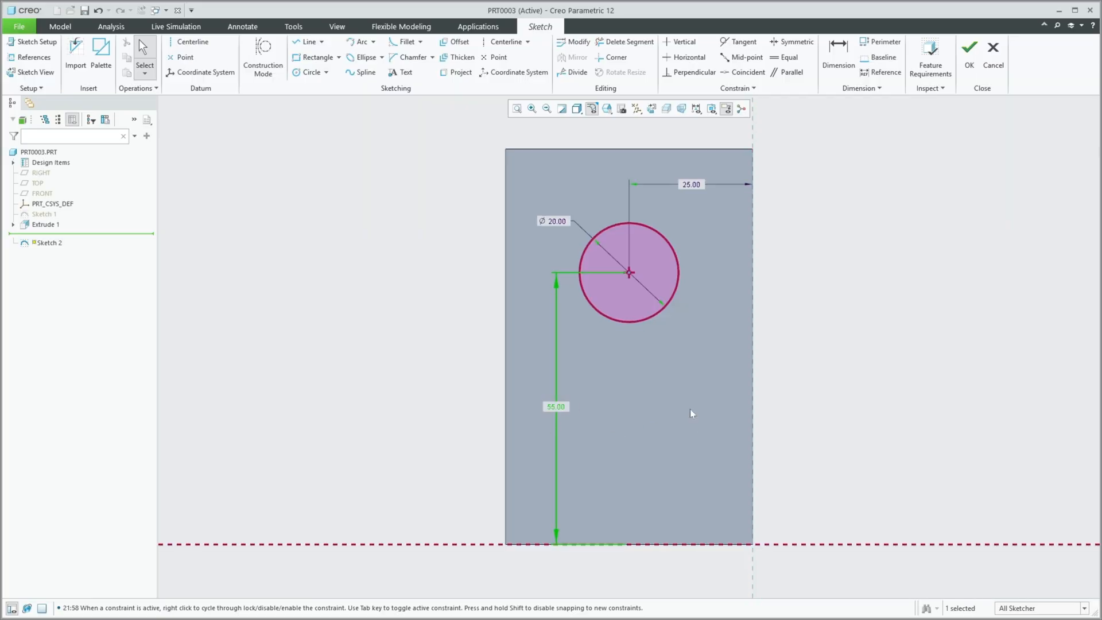
left_click(968, 58)
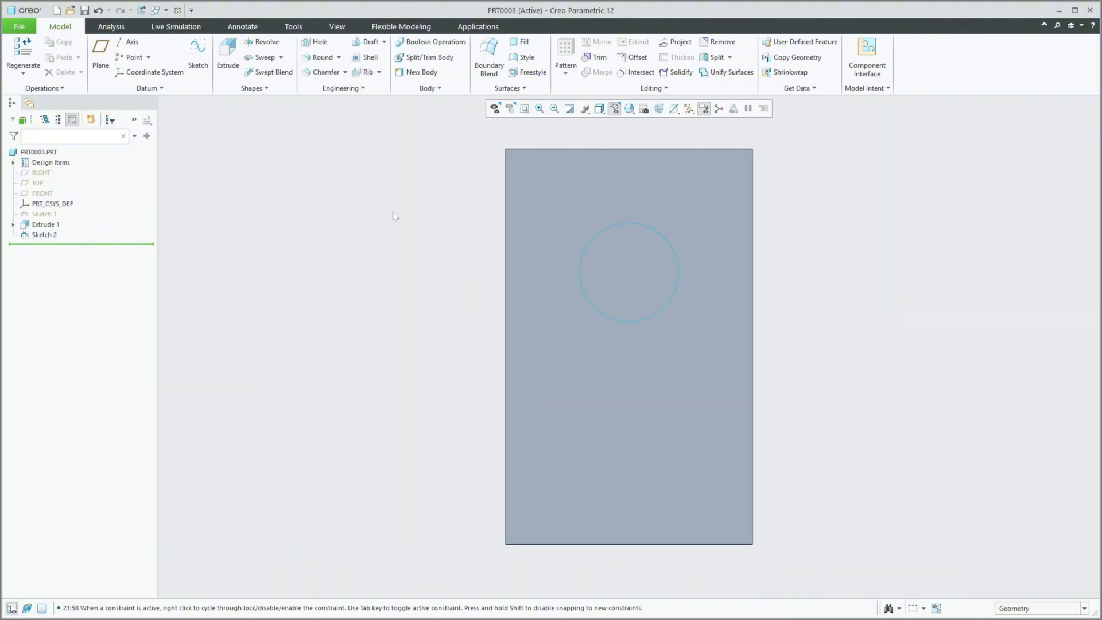
Start an Extrude from the circle sketch on the upright leg's back face.
key("ctrl+d")
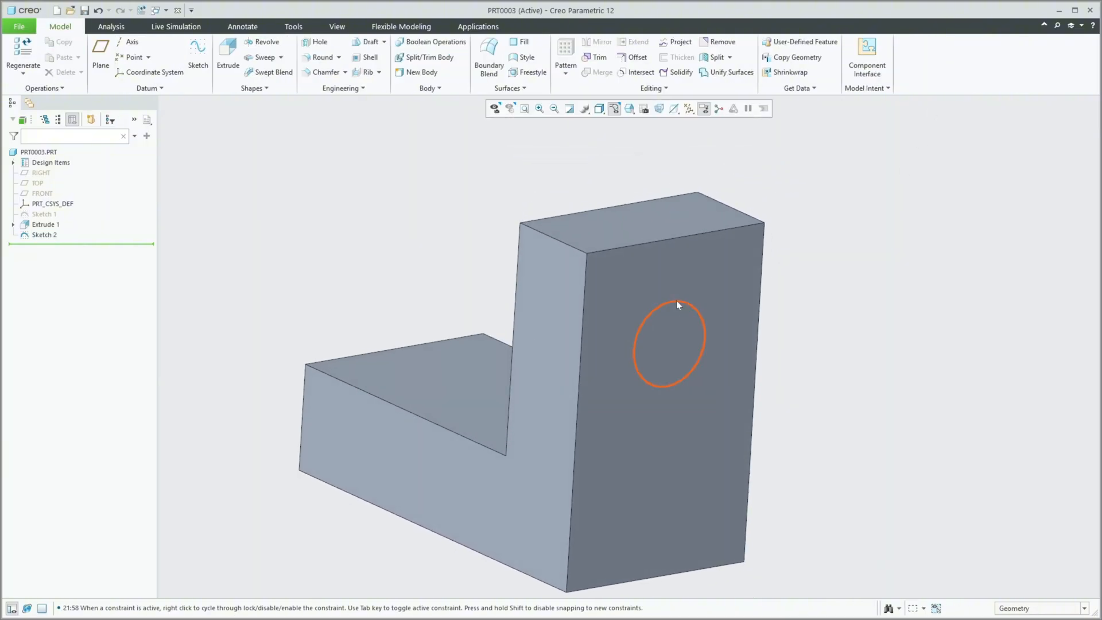
mouse_move(685, 303)
middle_mouse_down()
mouse_move(528, 300)
mouse_move(406, 229)
mouse_move(386, 201)
mouse_move(342, 187)
mouse_move(254, 114)
middle_mouse_up()
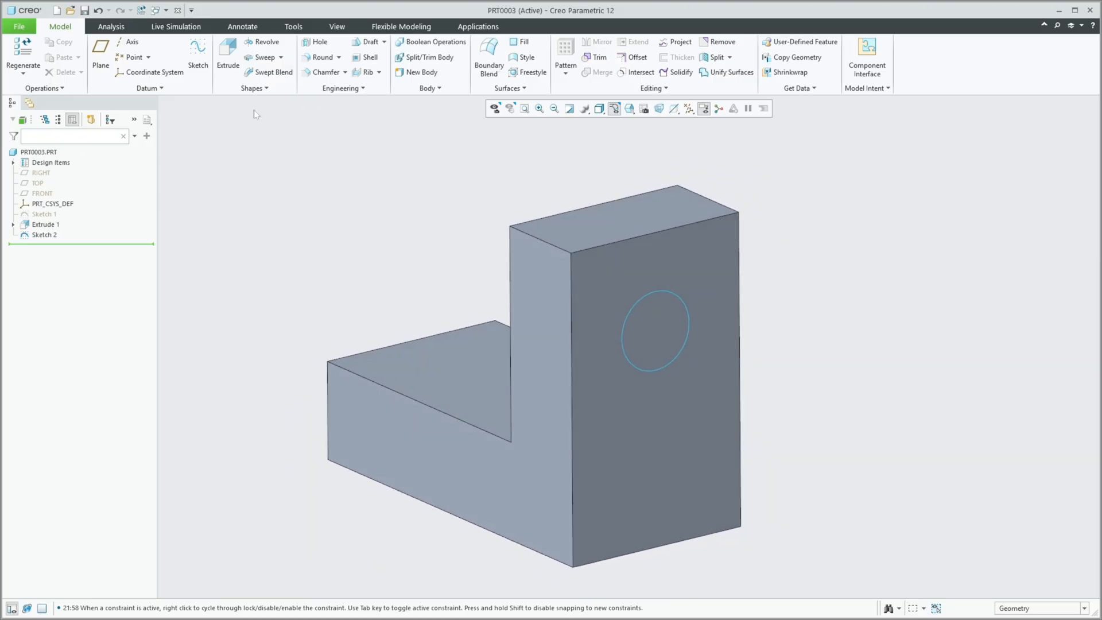
left_click(228, 55)
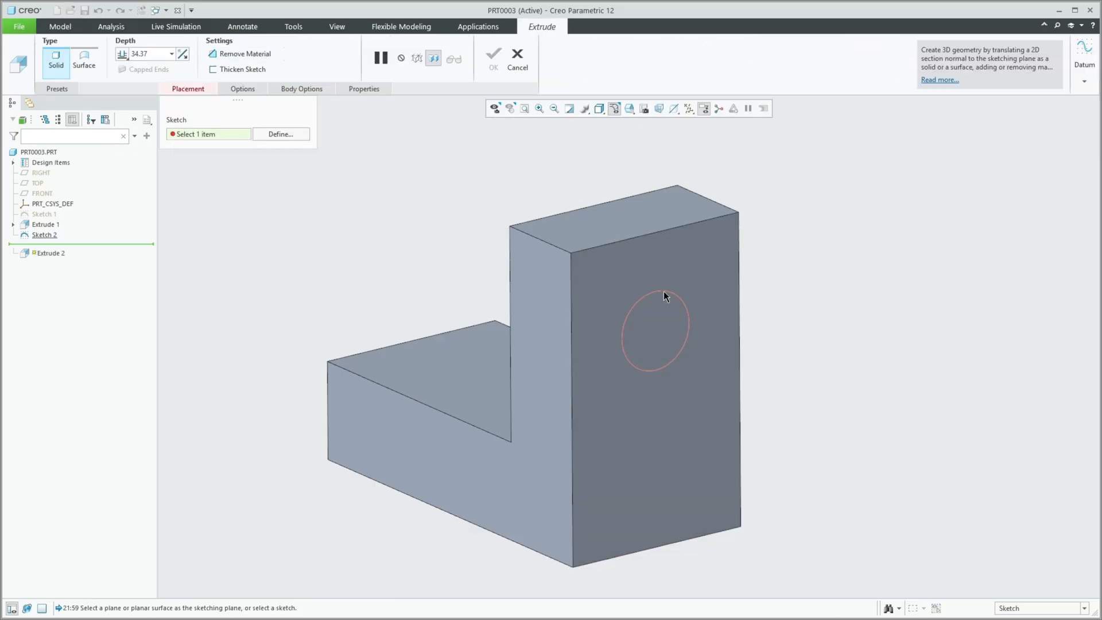
left_click(662, 290)
middle_click_drag(335, 239, 287, 229)
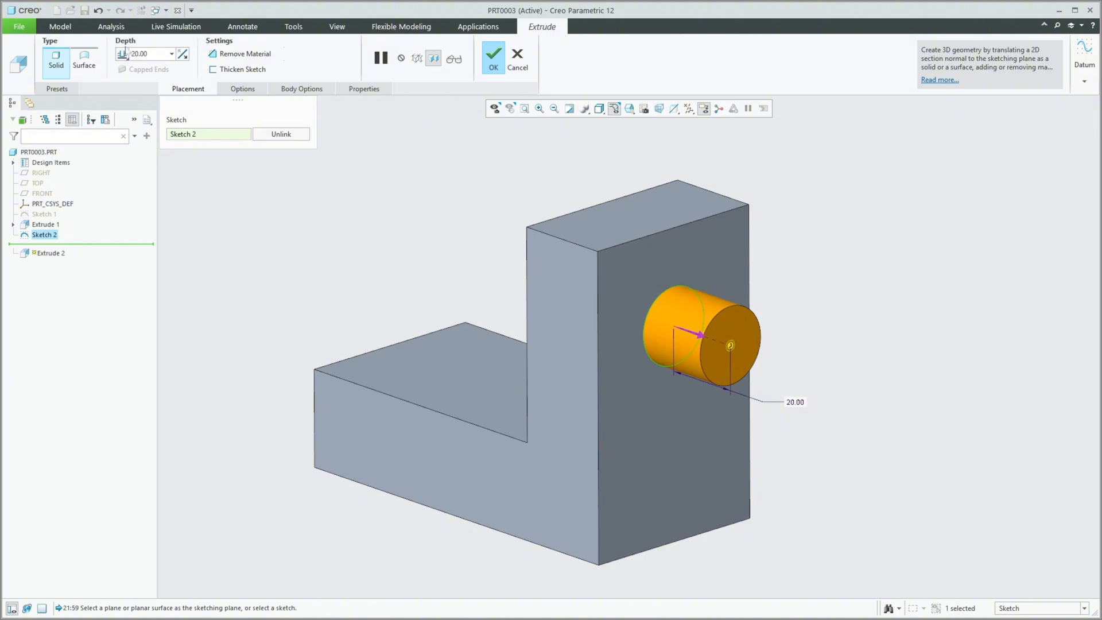
mouse_move(523, 336)
middle_mouse_down()
mouse_move(575, 336)
mouse_move(593, 205)
mouse_move(704, 206)
middle_mouse_up()
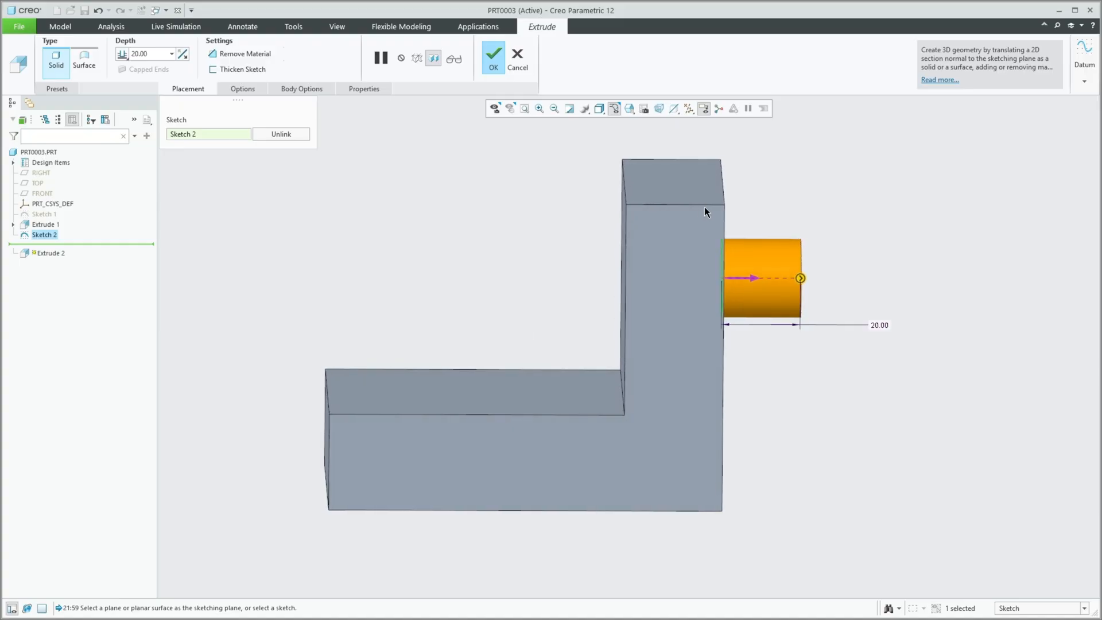
Turn the extrusion into a Through All cut that removes material, directed into the upright leg, and complete the feature.
left_click(123, 56)
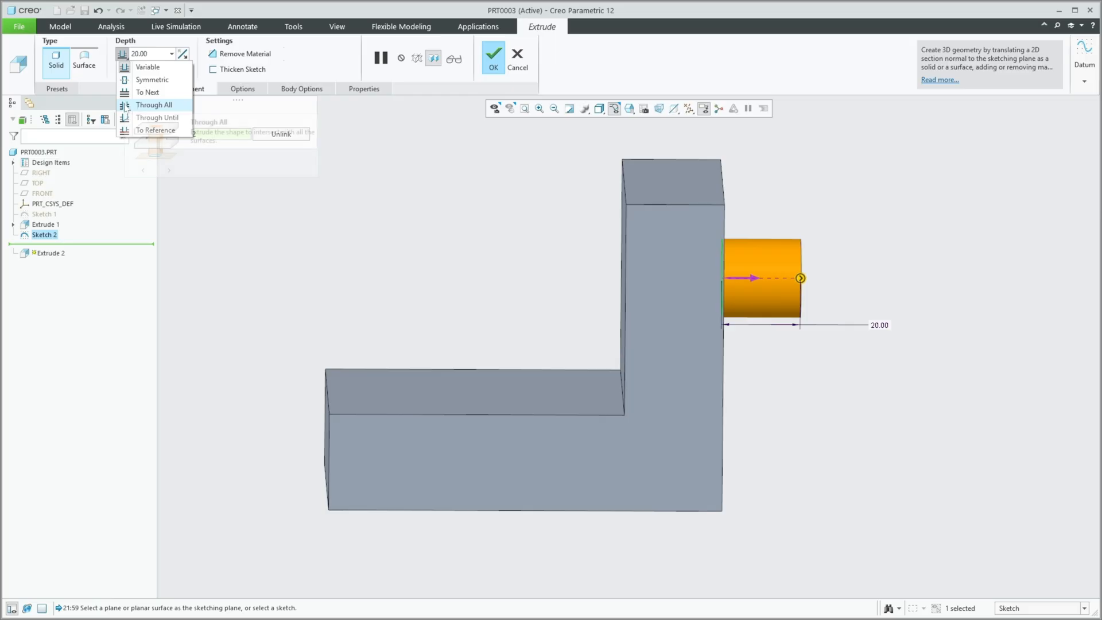
left_click(124, 107)
middle_click_drag(525, 334, 504, 336)
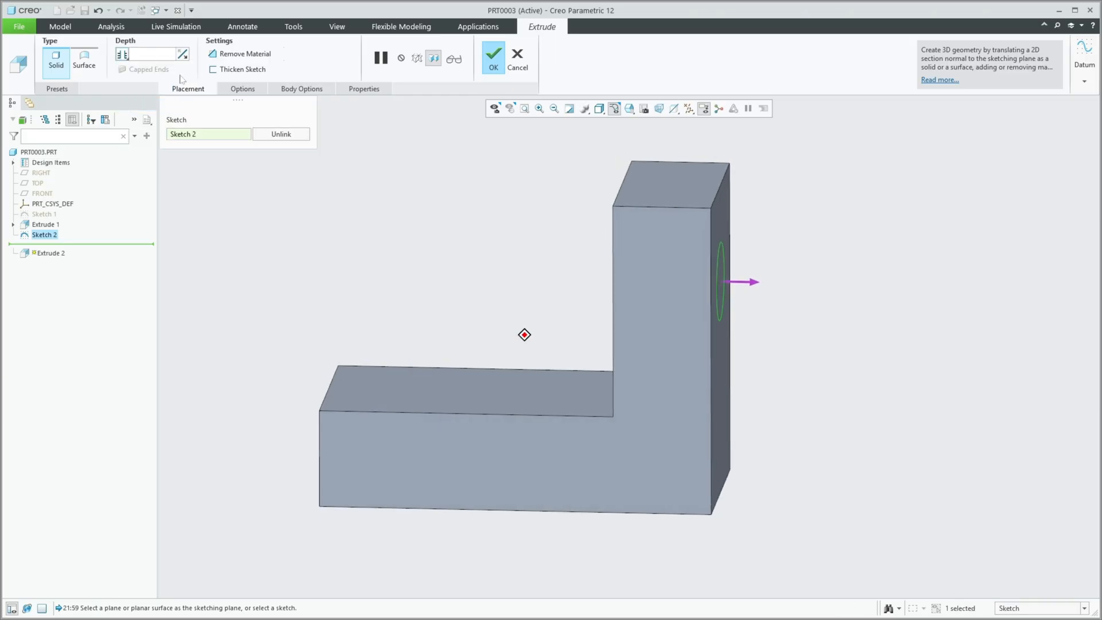
middle_click_drag(713, 235, 698, 235)
middle_click_drag(720, 286, 806, 285)
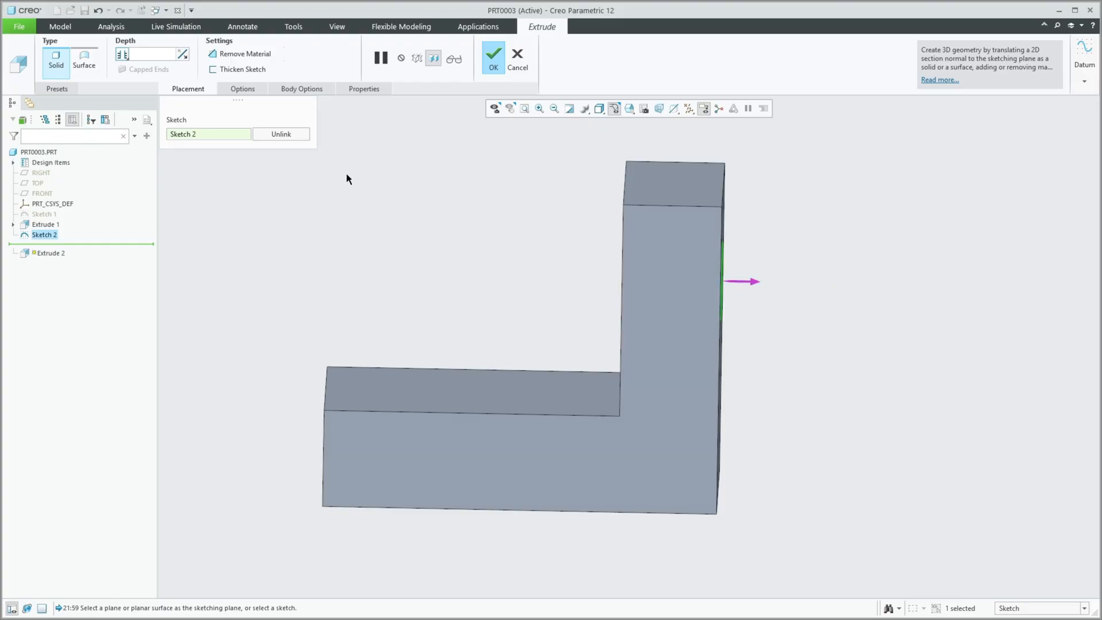
left_click(183, 58)
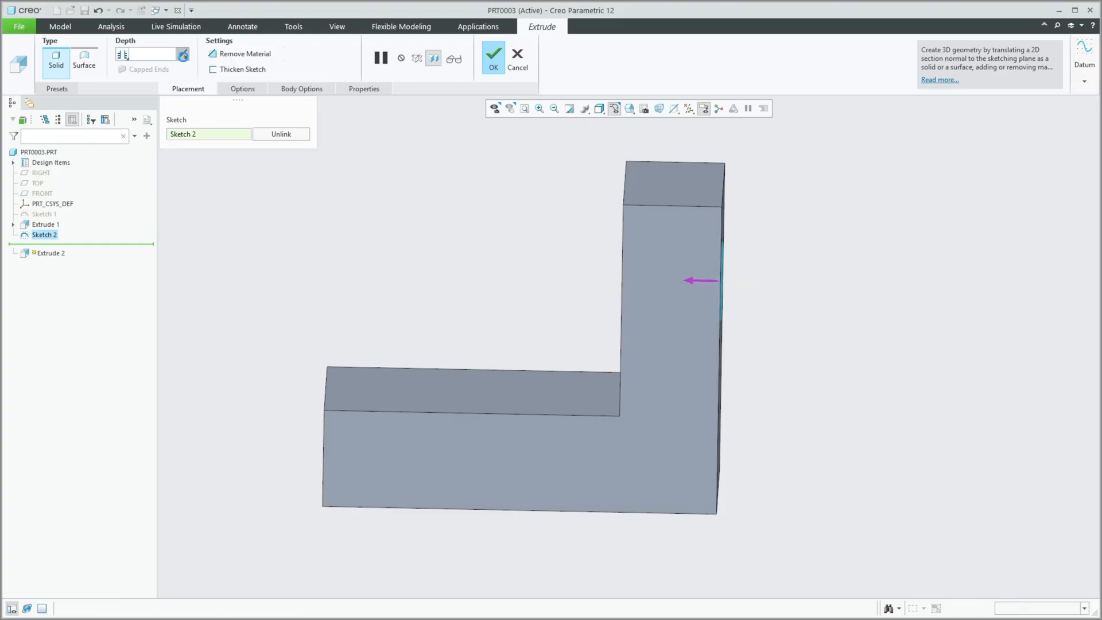
left_click(242, 58)
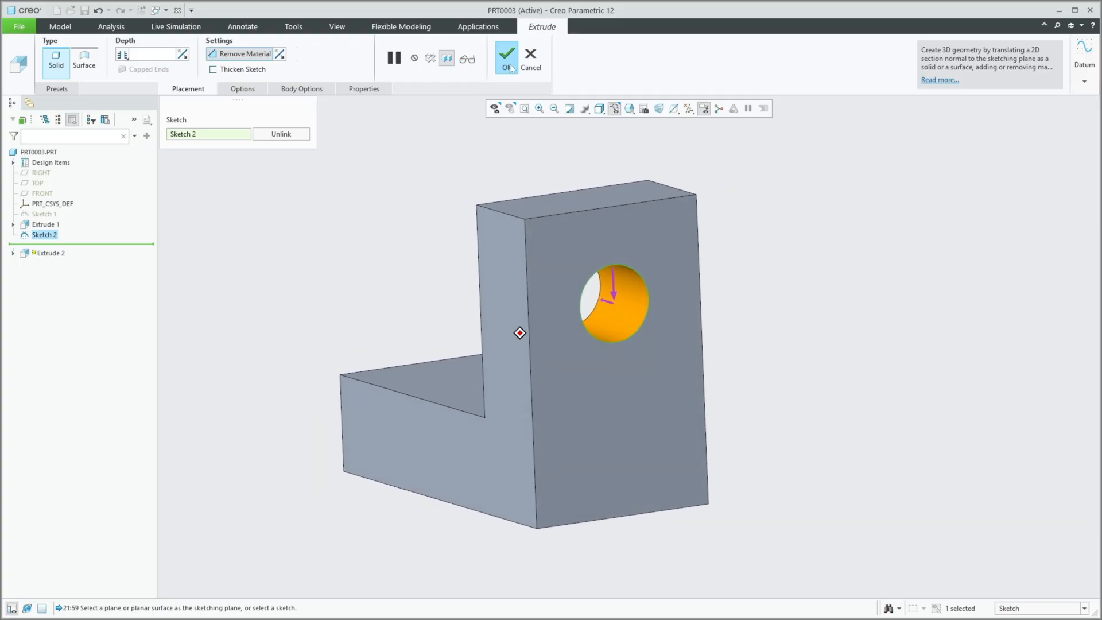
left_click(508, 61)
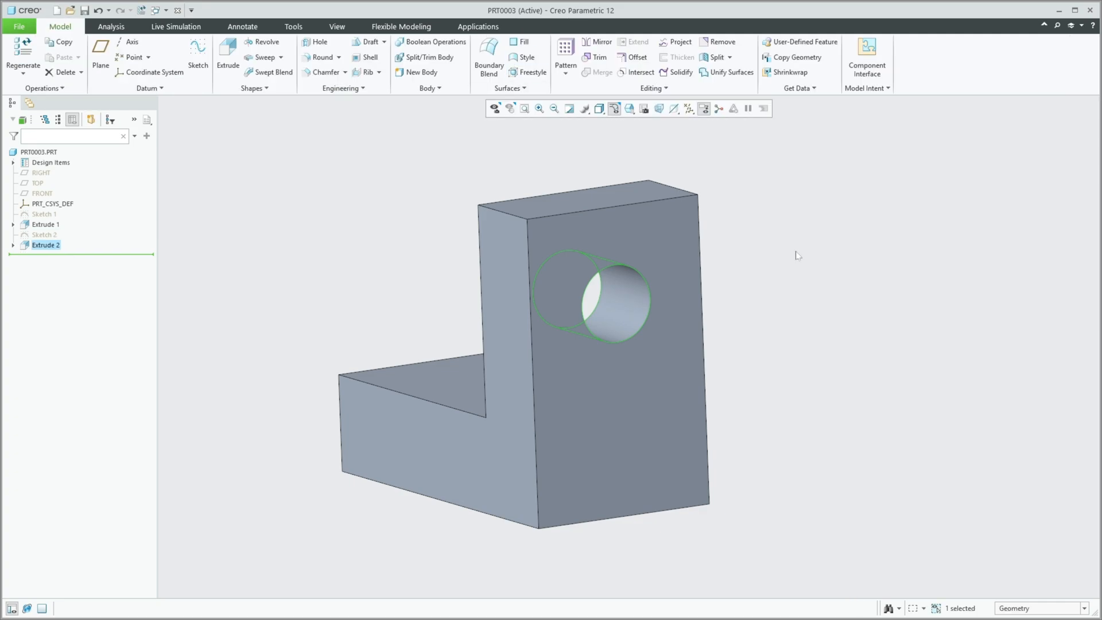